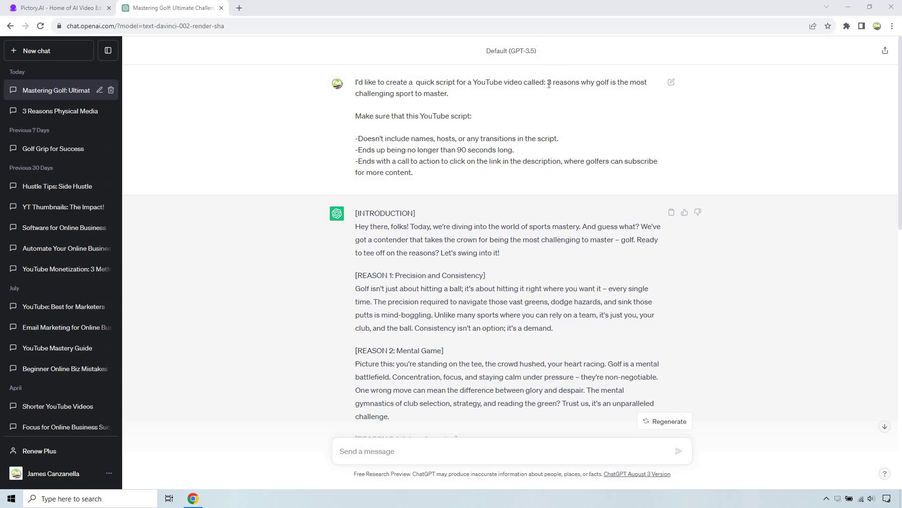
Select and then deselect the video title in the ChatGPT prompt
left_click_drag(549, 94, 547, 83)
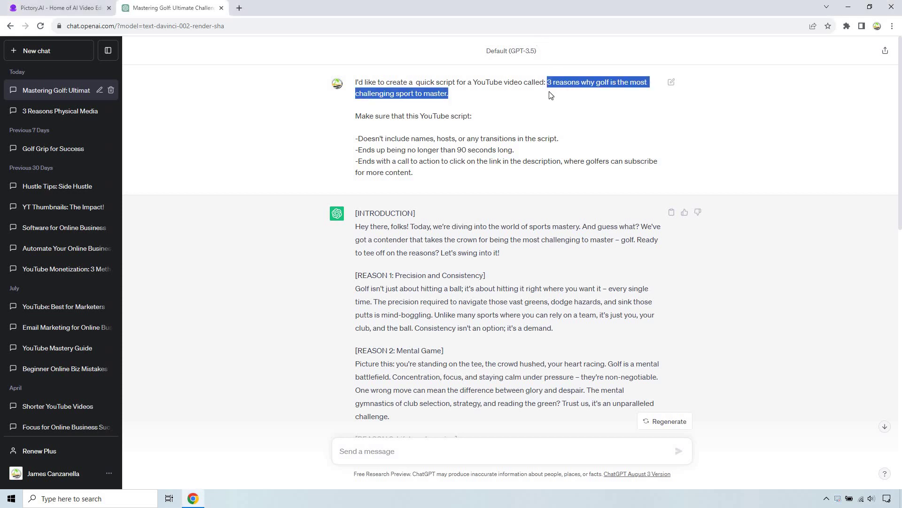
left_click(472, 97)
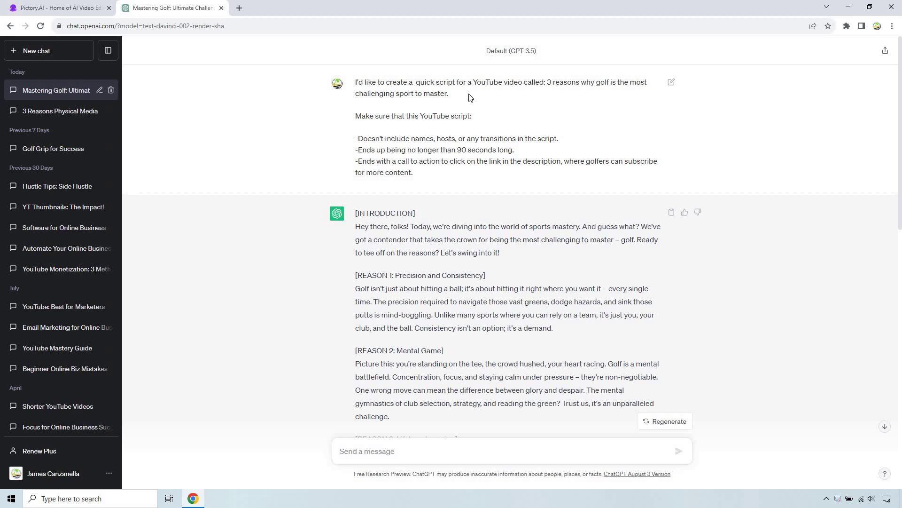
left_click(542, 83, "shift")
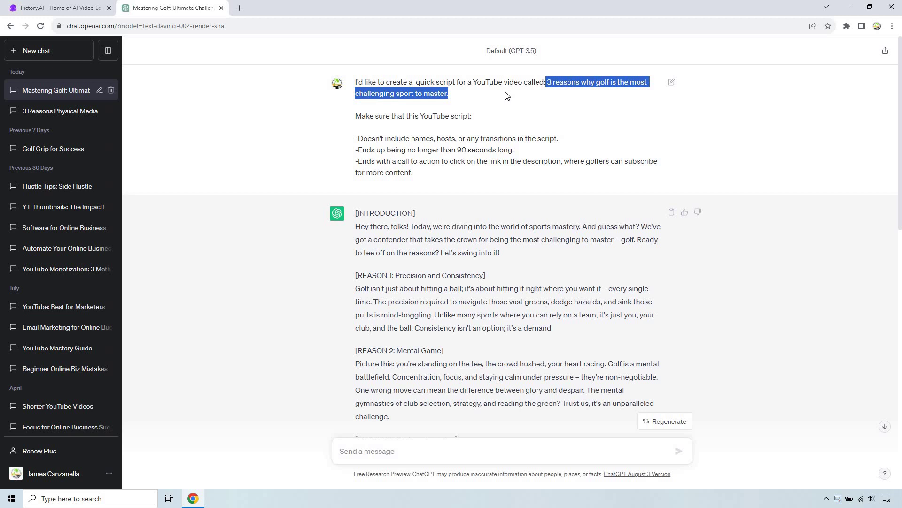
left_click(536, 193)
scroll(452, 236, "down", 1)
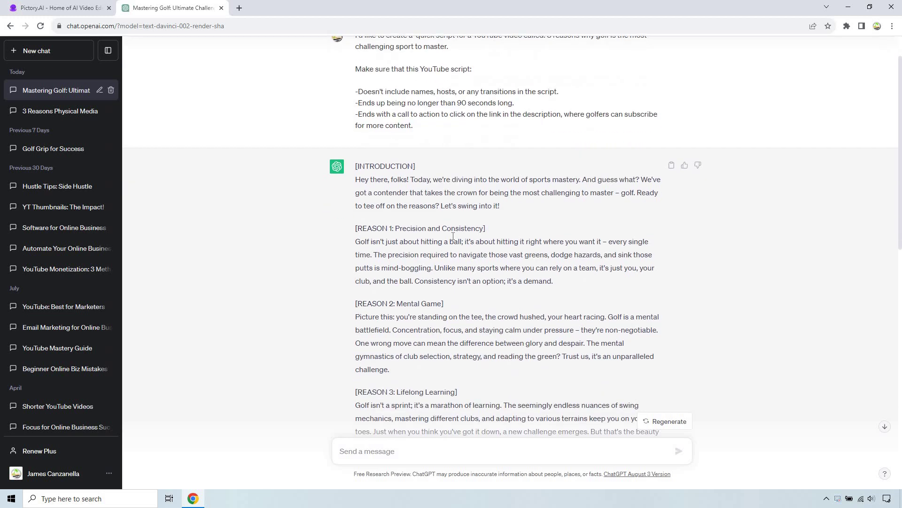
scroll(452, 236, "down", 1)
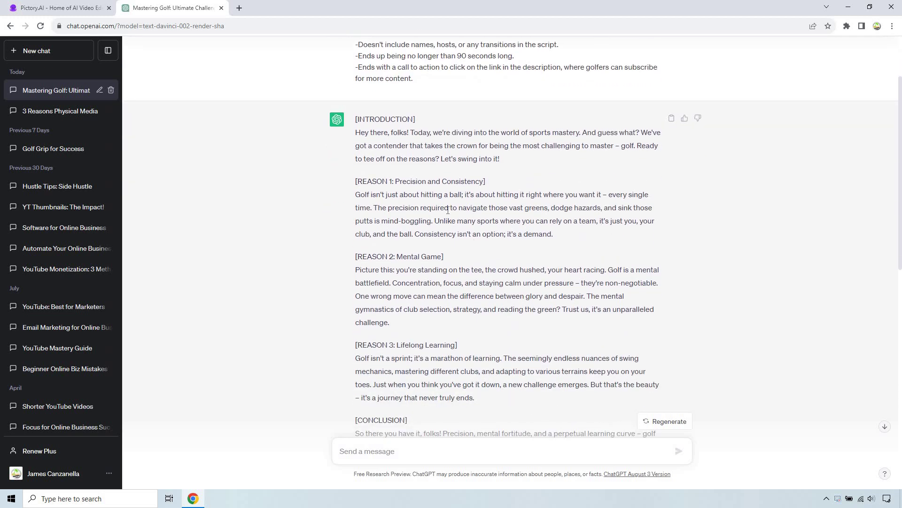
scroll(452, 192, "down", 4)
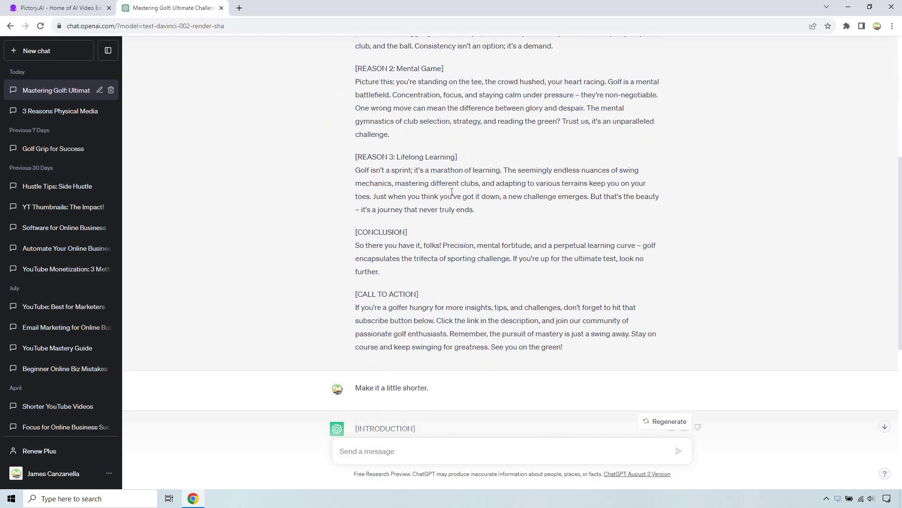
scroll(427, 240, "down", 3)
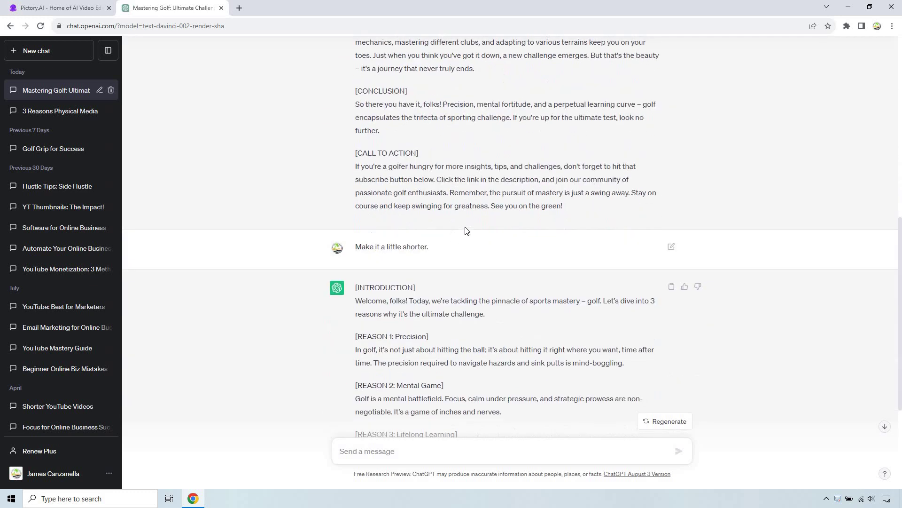
scroll(449, 206, "down", 3)
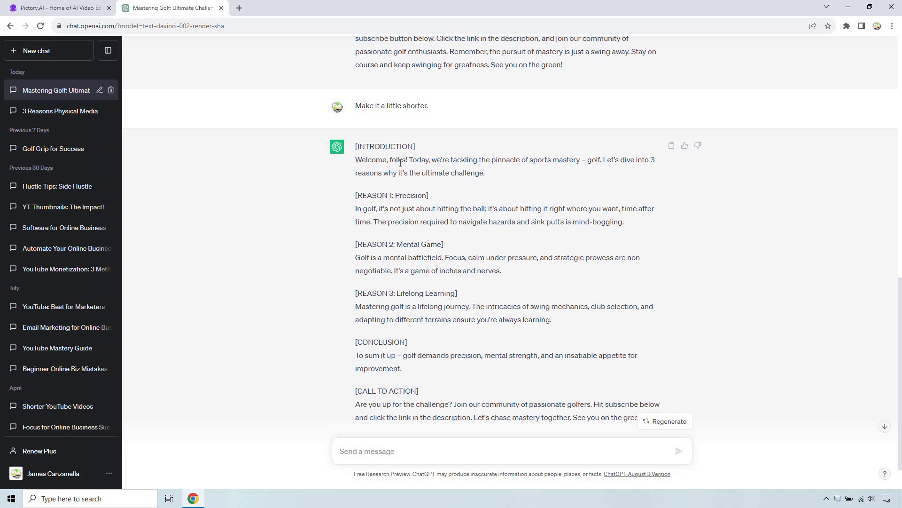
Copy the shorter golf script and switch to the Pictory.AI tab
mouse_move(356, 159)
left_mouse_down()
mouse_move(656, 379)
mouse_move(645, 378)
left_mouse_up()
right_click(632, 380)
left_click(649, 384)
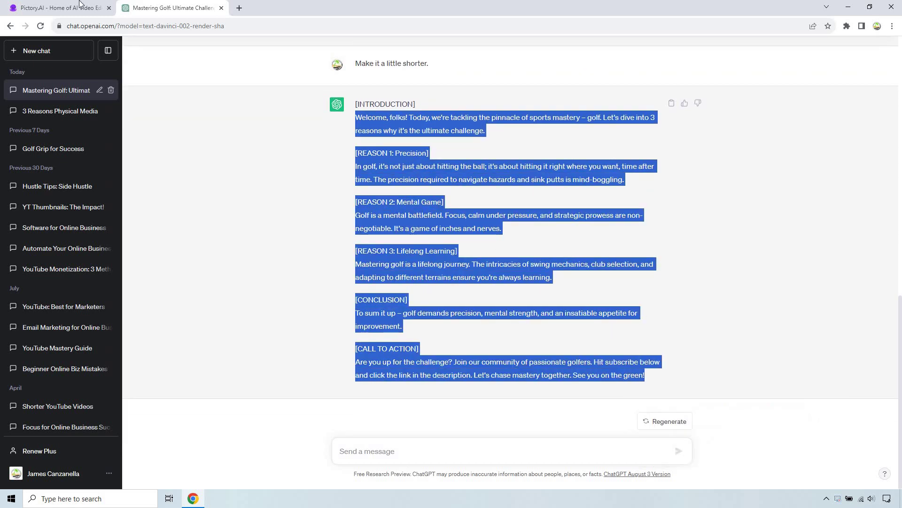
left_click(80, 8)
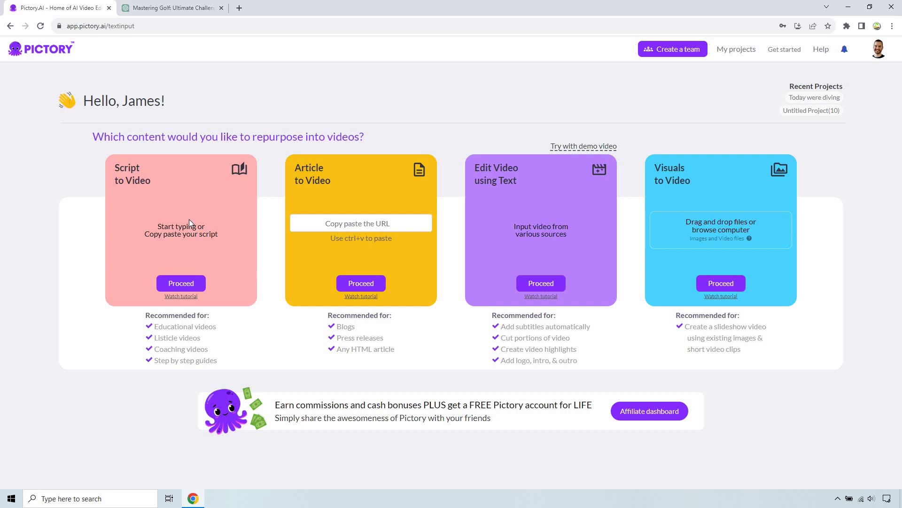
Start a new Script to Video project from the Pictory dashboard
left_click(184, 285)
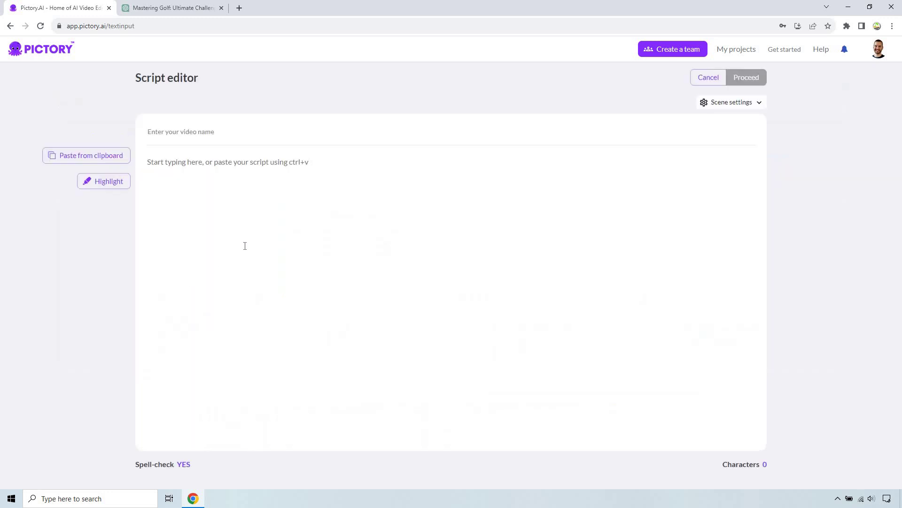
Paste the golf script and delete the 'Welcome, folks!' greeting
key("ctrl+v")
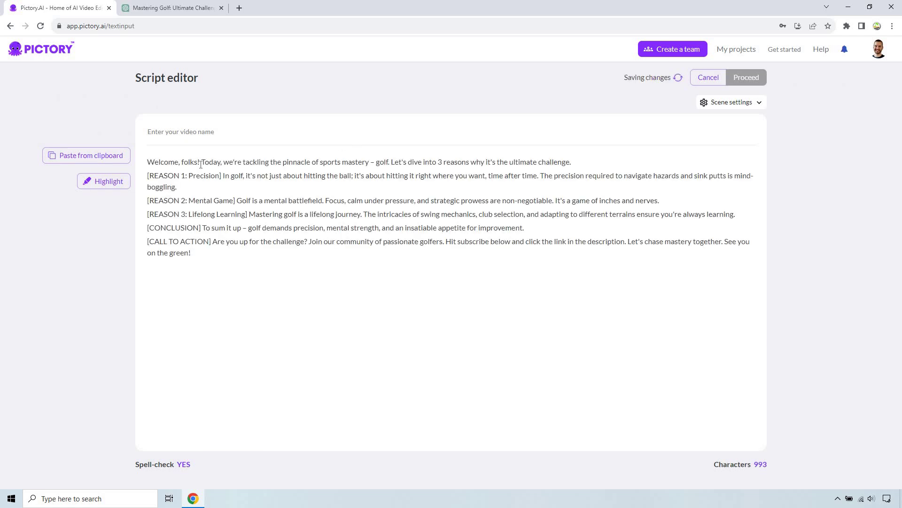
left_click_drag(201, 161, 146, 162)
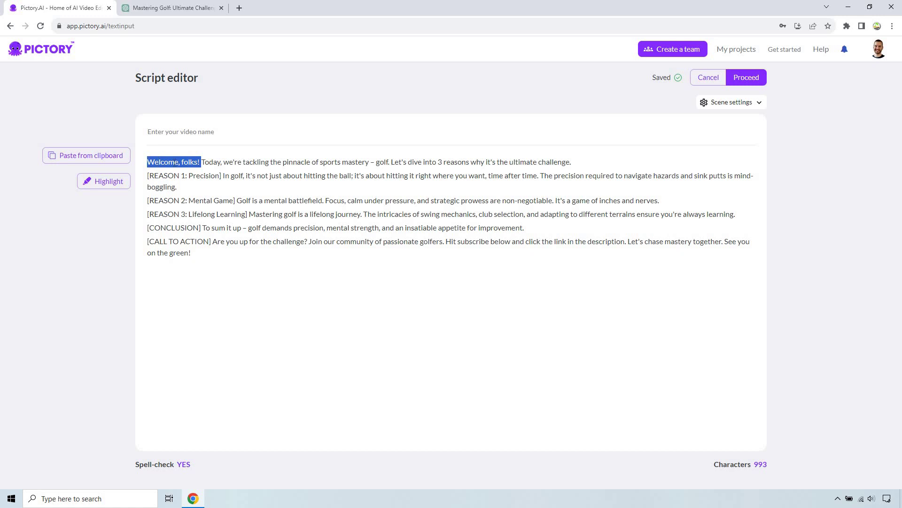
key("BackSpace")
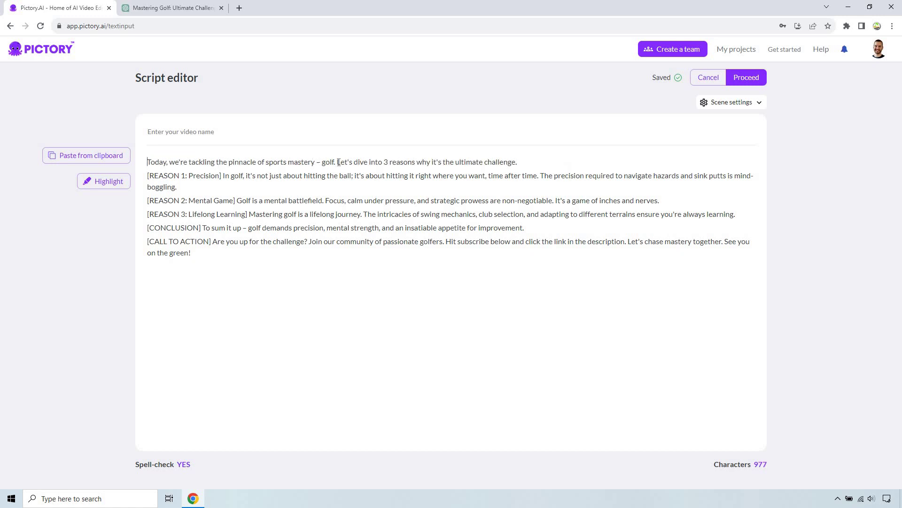
Put each sentence of Reasons 1–3 on its own line
key("Return")
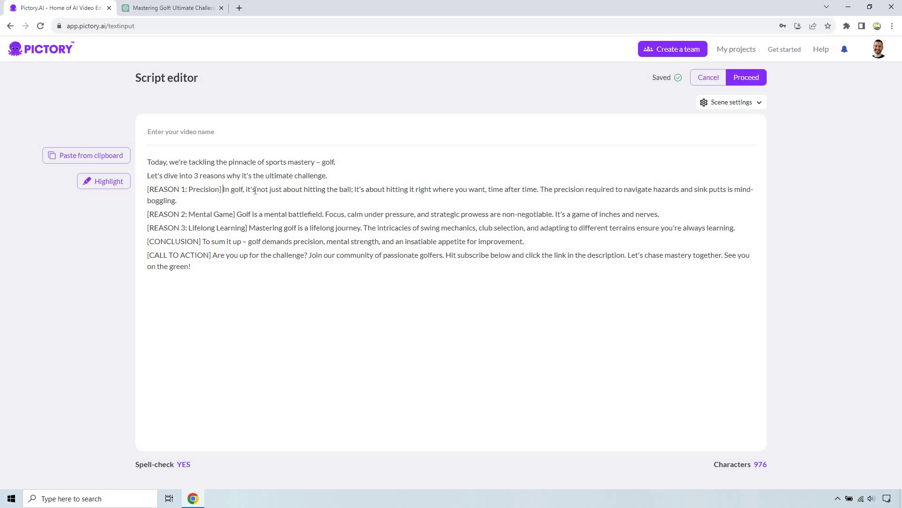
key("Return")
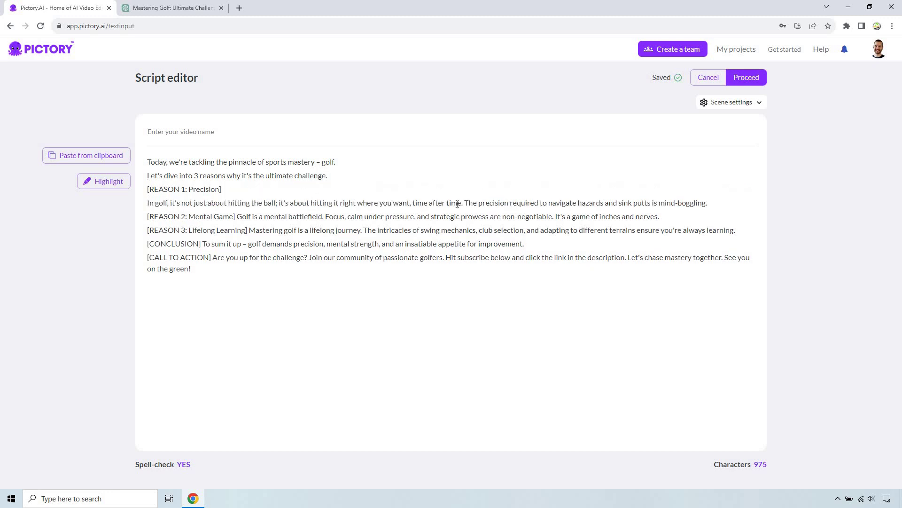
left_click(466, 203)
key("Return")
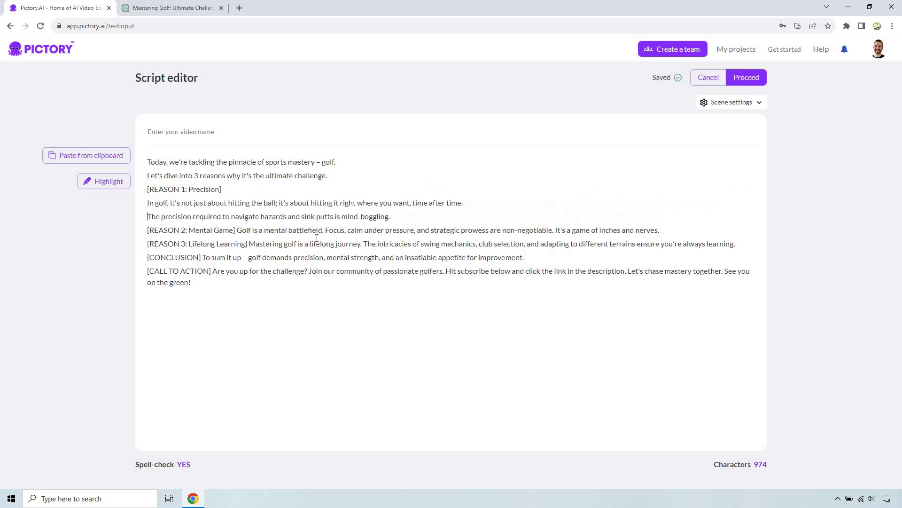
left_click(236, 230)
key("Return")
key("Return")
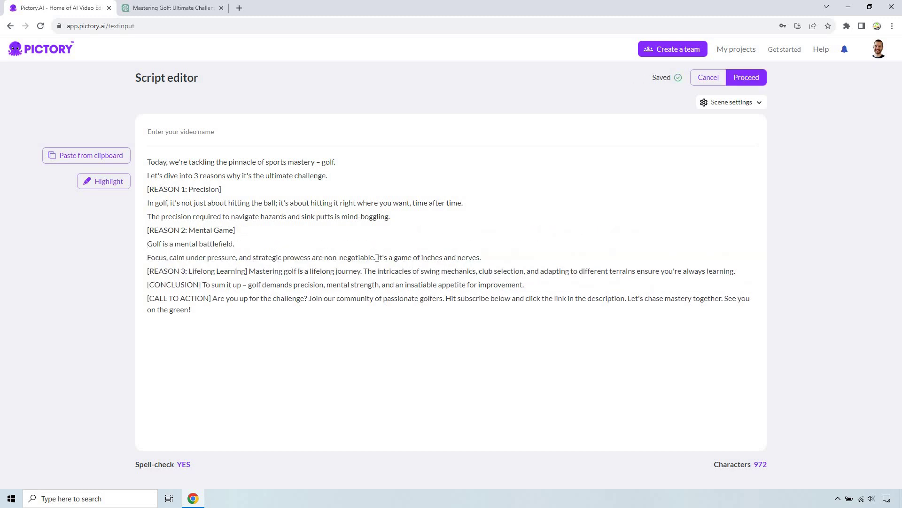
left_click(377, 257)
key("Return")
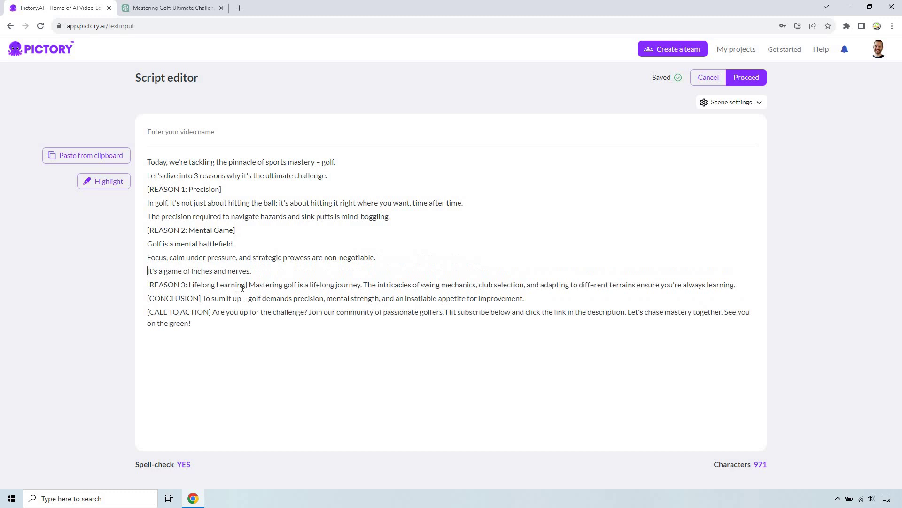
left_click(248, 285)
key("Return")
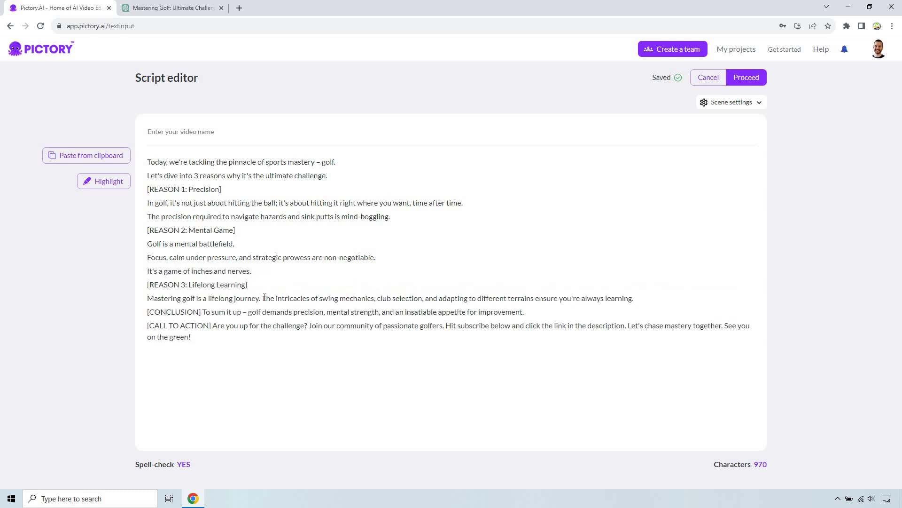
left_click(264, 298)
key("Return")
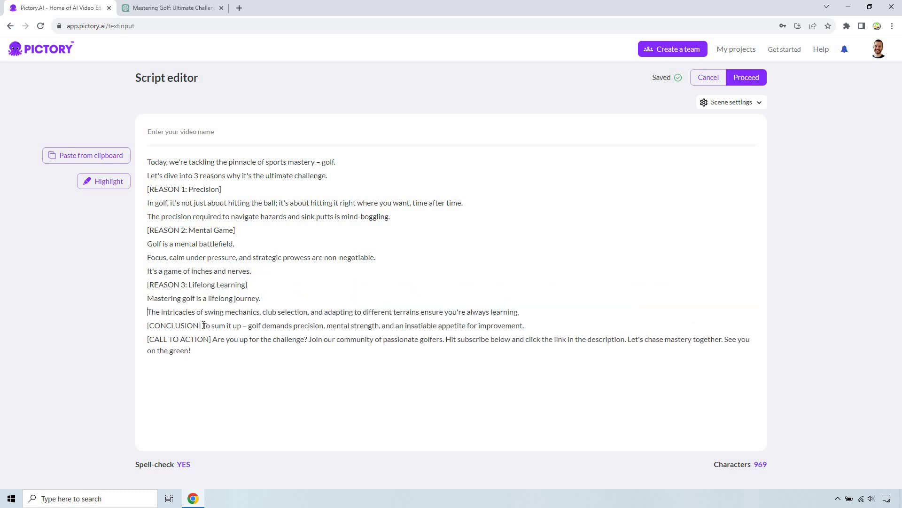
Delete the [CONCLUSION] and [CALL TO ACTION] labels and the challenge question
left_click_drag(203, 326, 146, 326)
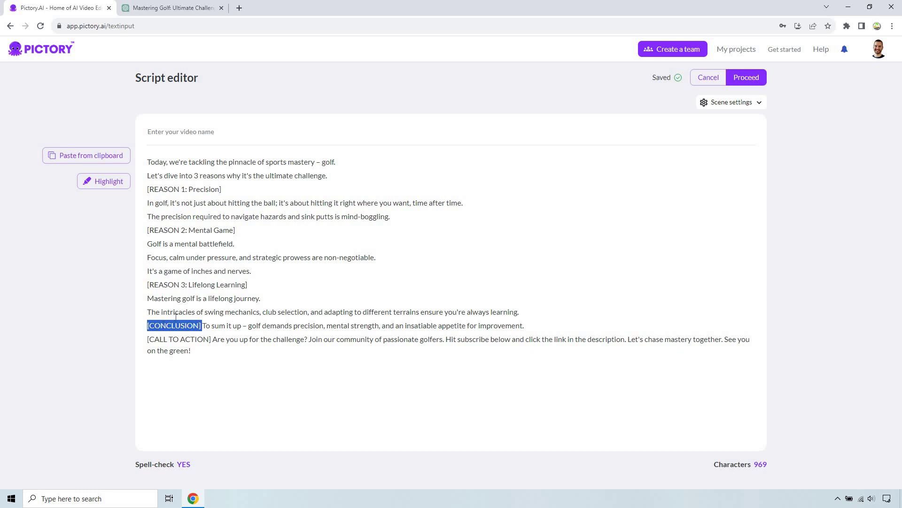
key("BackSpace")
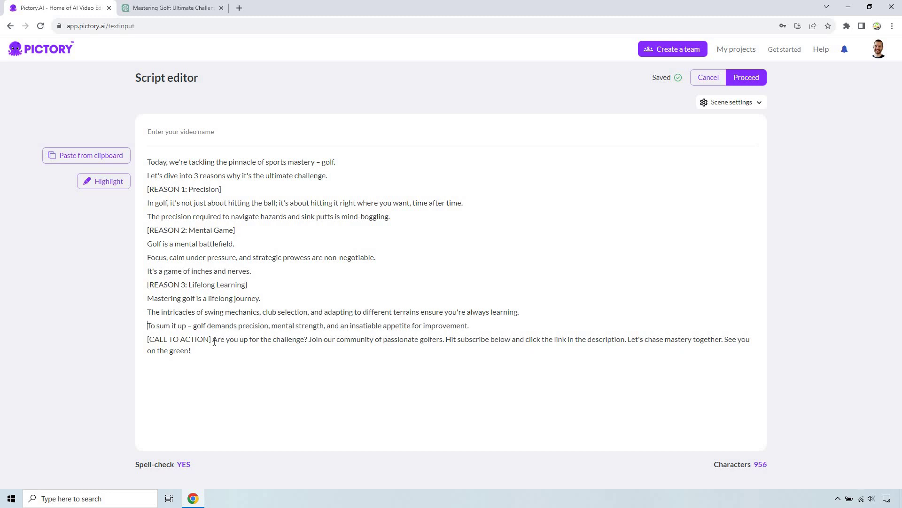
key("shift+Left")
key("shift+Left")
key("shift+Left")
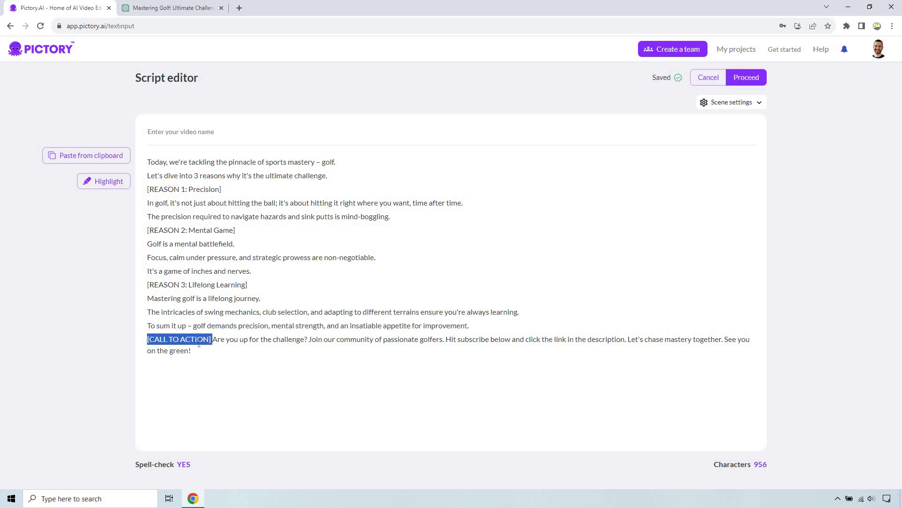
key("BackSpace")
key("shift+Left")
key("shift+Left")
key("shift+Left")
key("shift+Left")
key("shift+Left")
key("shift+Left")
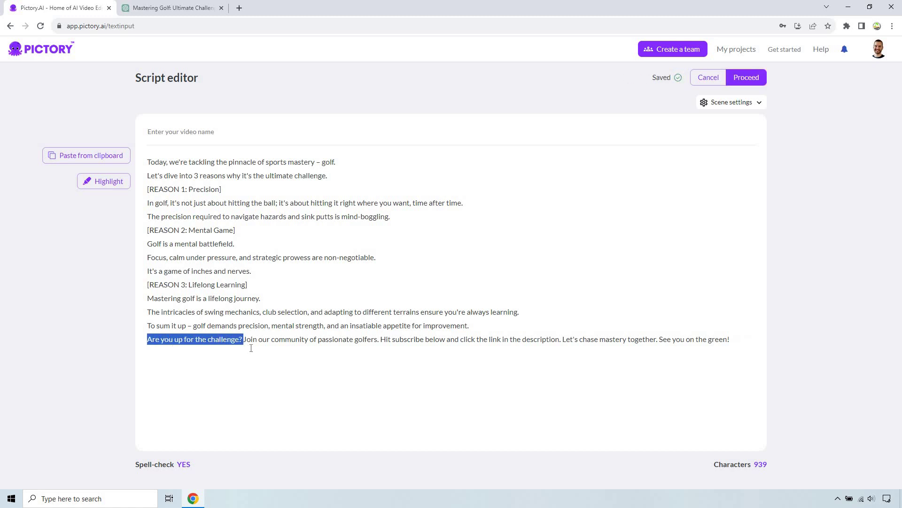
key("BackSpace")
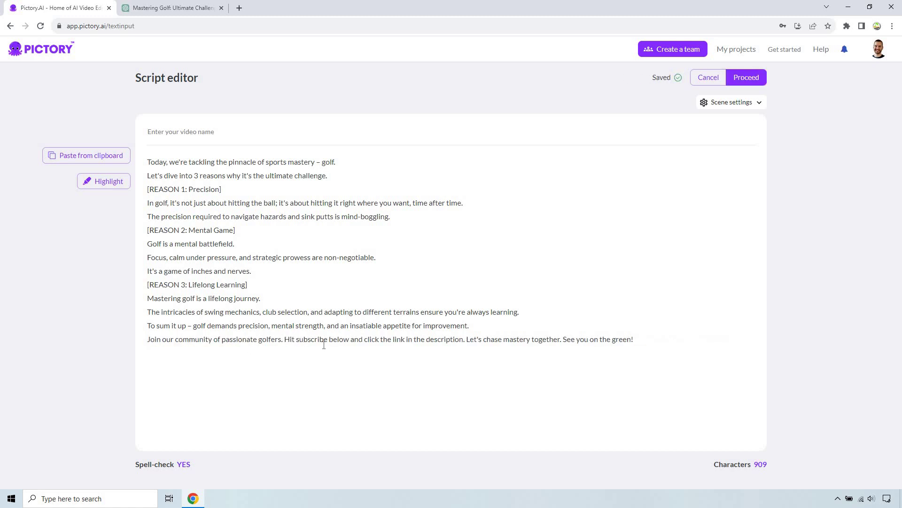
Move 'Hit subscribe below' and 'Let's chase mastery' onto their own lines, then proceed
key("BackSpace")
key("Return")
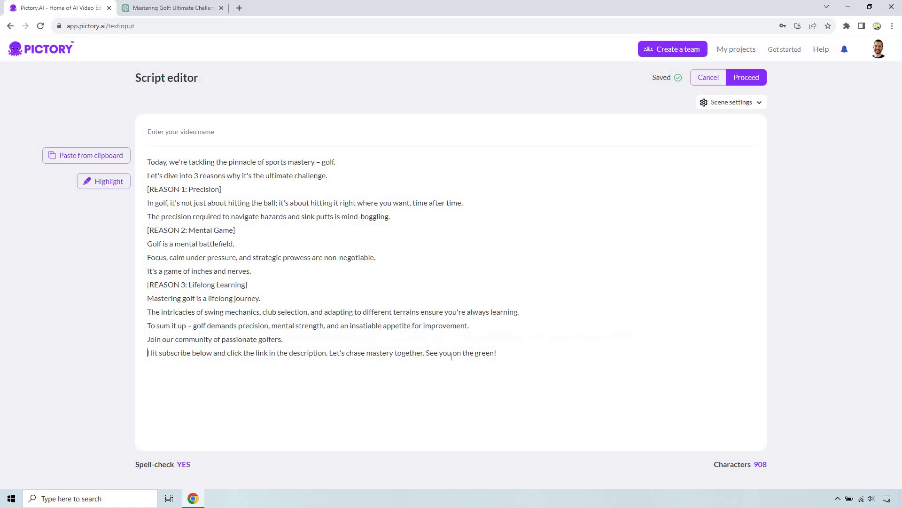
left_click(330, 354)
key("BackSpace")
key("Return")
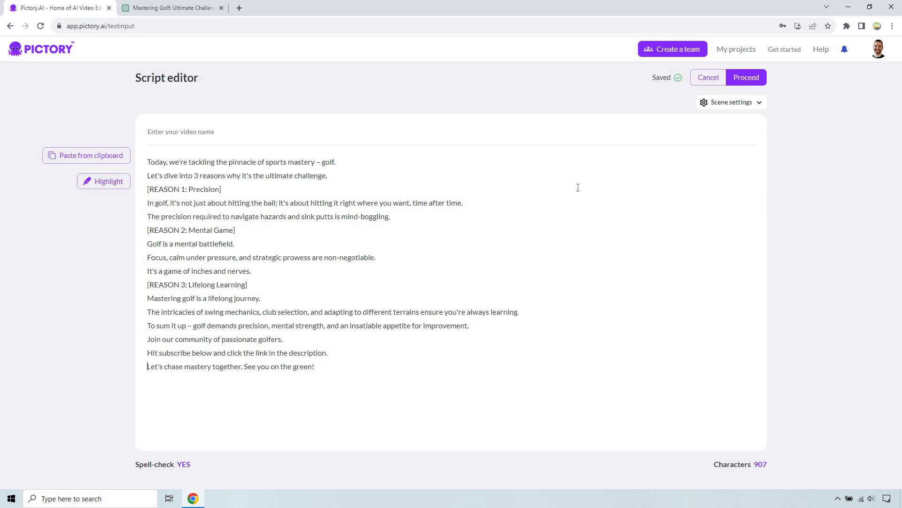
left_click(746, 78)
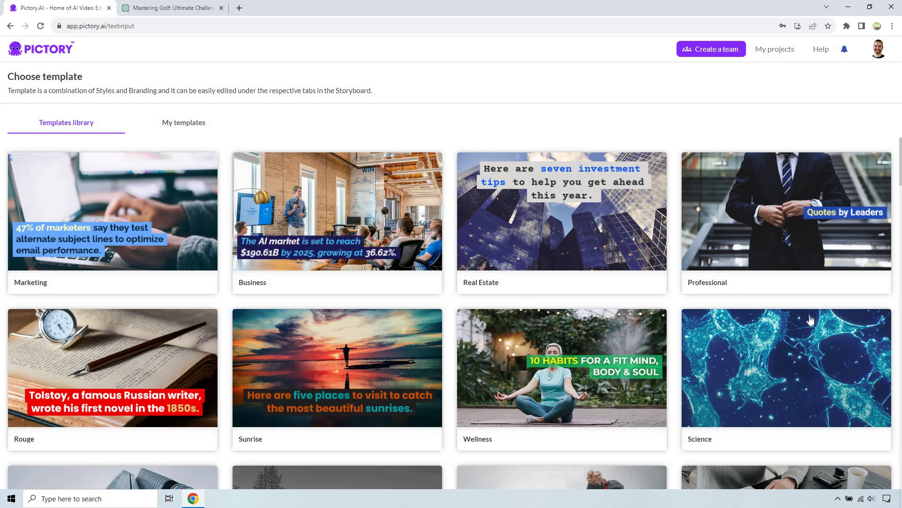
Choose the Wellness template in landscape 16:9 format
left_click(614, 326)
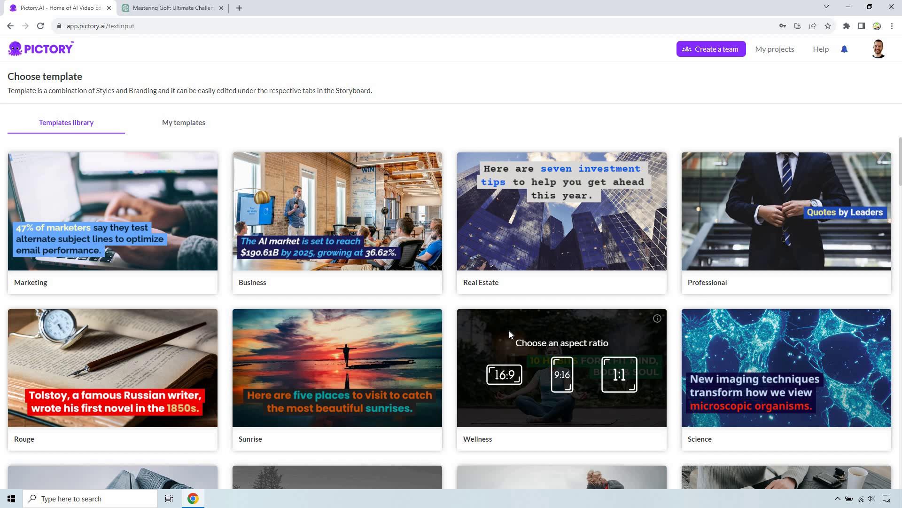
left_click(505, 377)
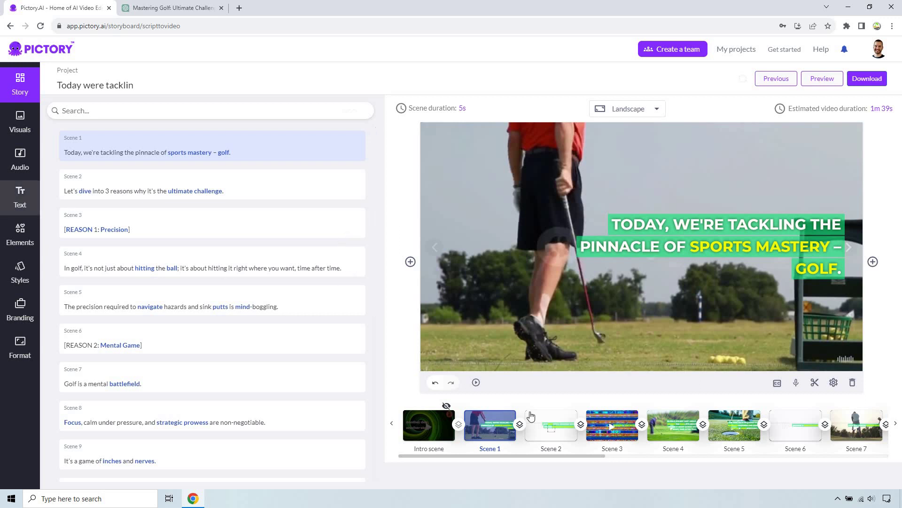
Select Scene 2's hurdles scene and bring up its stock visuals library
left_click(545, 419)
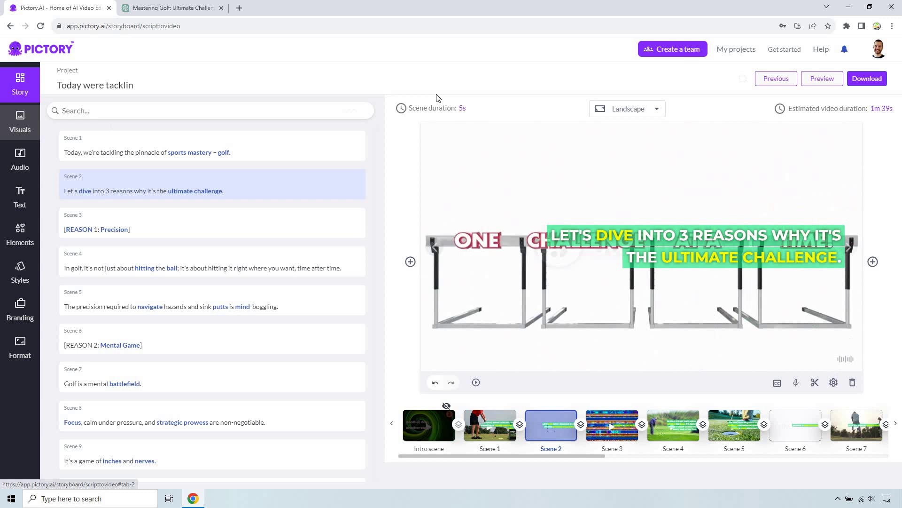
left_click(20, 122)
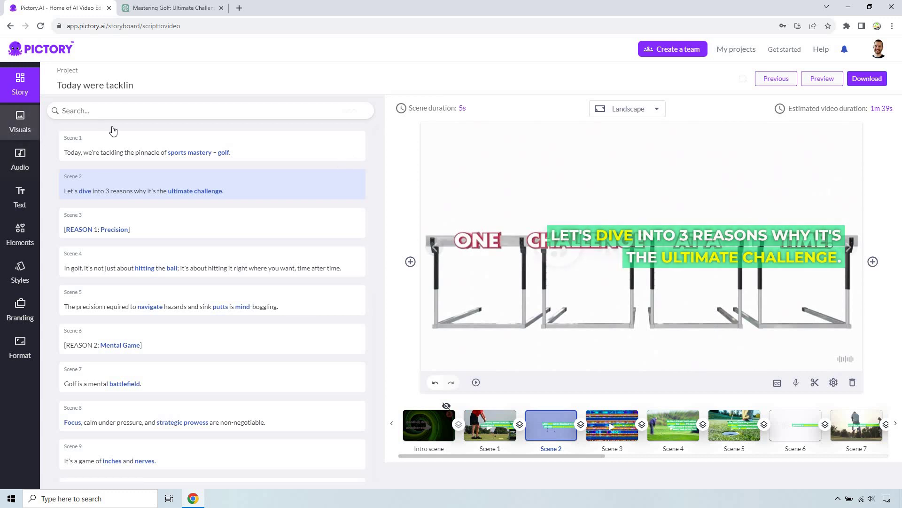
Search stock golf footage, ending with 'throw golf club', to replace Scene 2's hurdles
left_click(110, 138)
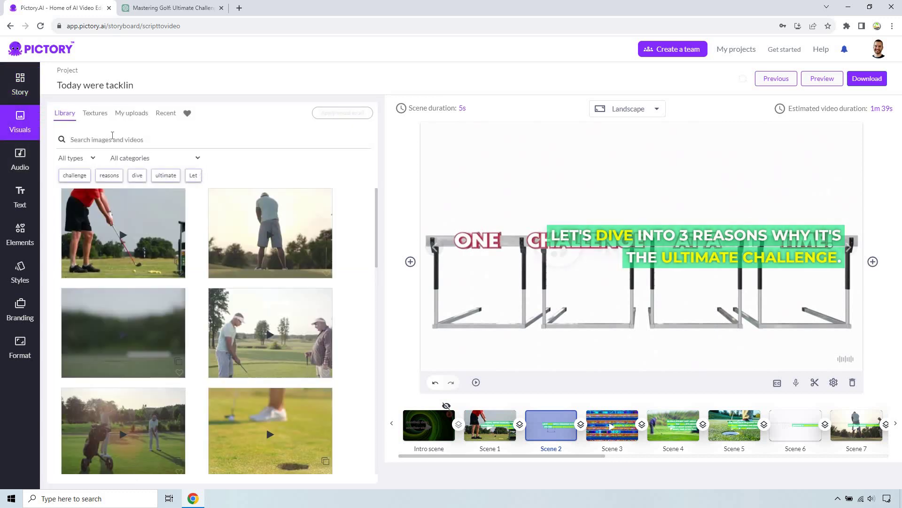
type("golf")
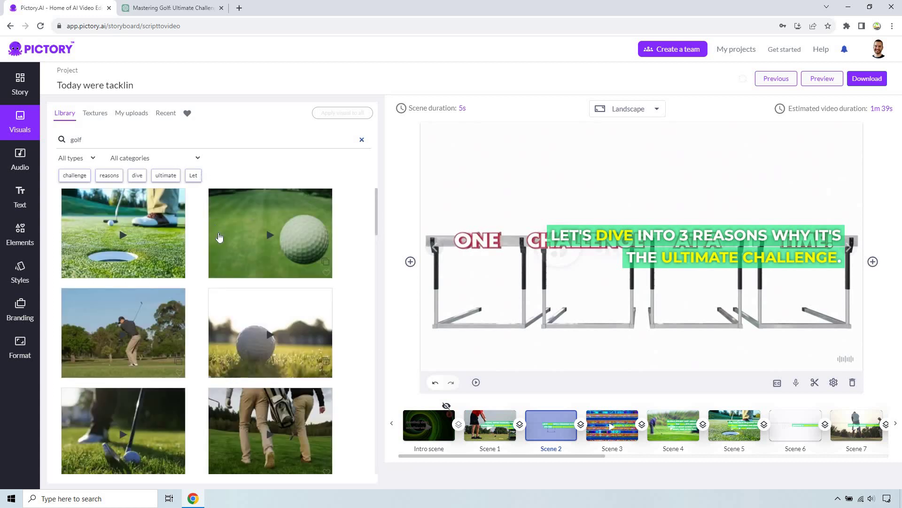
scroll(214, 233, "down", 3)
scroll(201, 223, "down", 2)
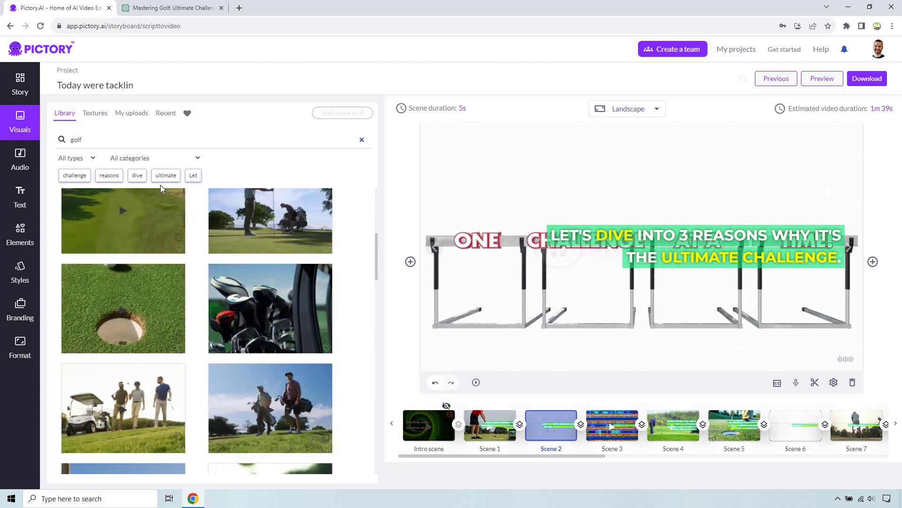
scroll(161, 176, "down", 2)
left_click(160, 145)
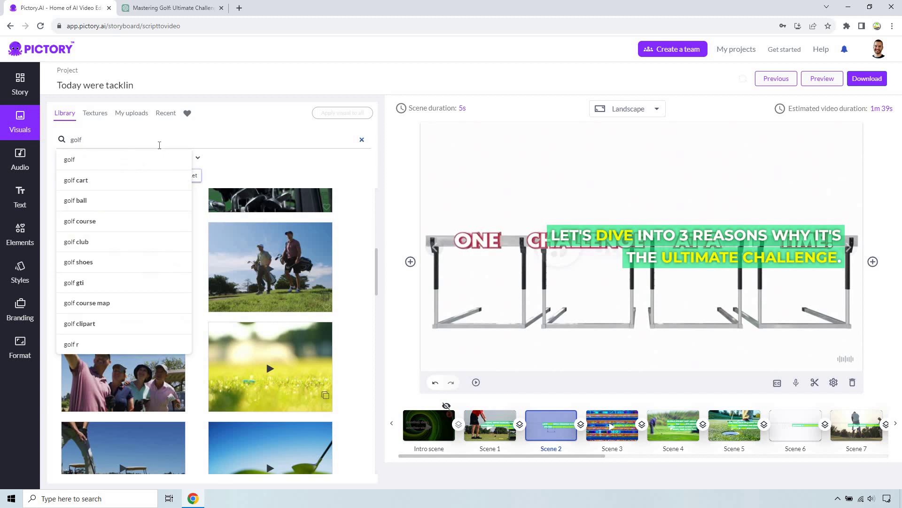
type("annoyed")
key("Return")
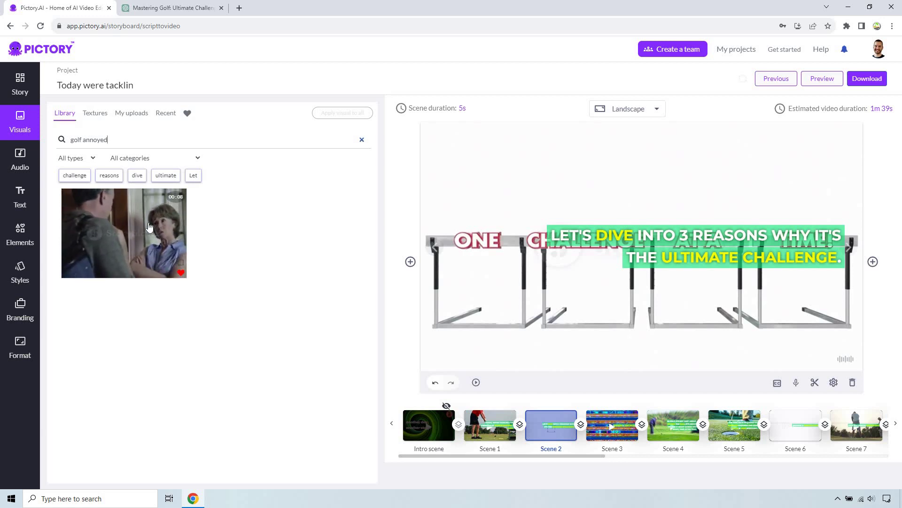
triple_click(112, 142)
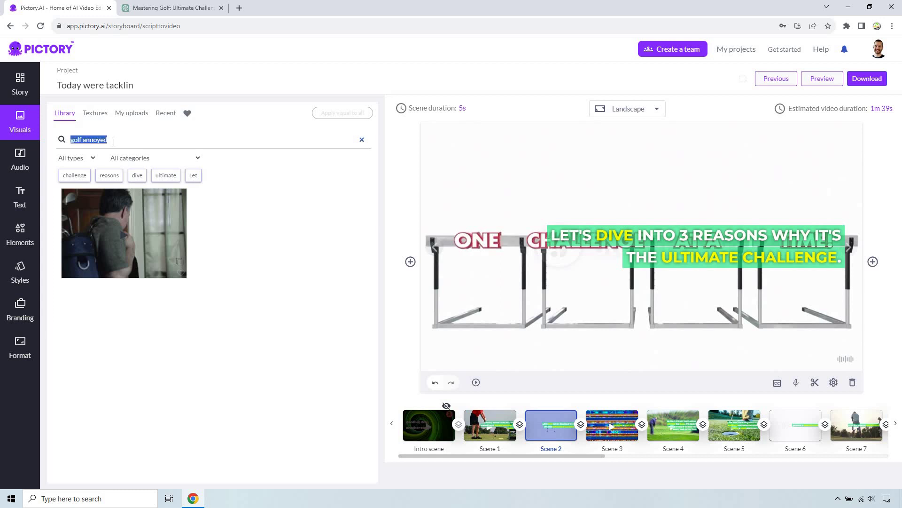
key("BackSpace")
type("ba")
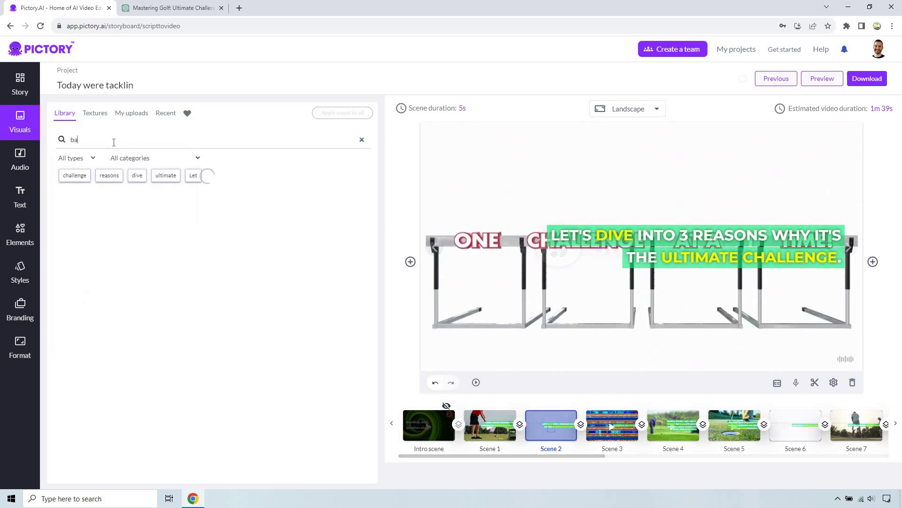
type("d golf sho")
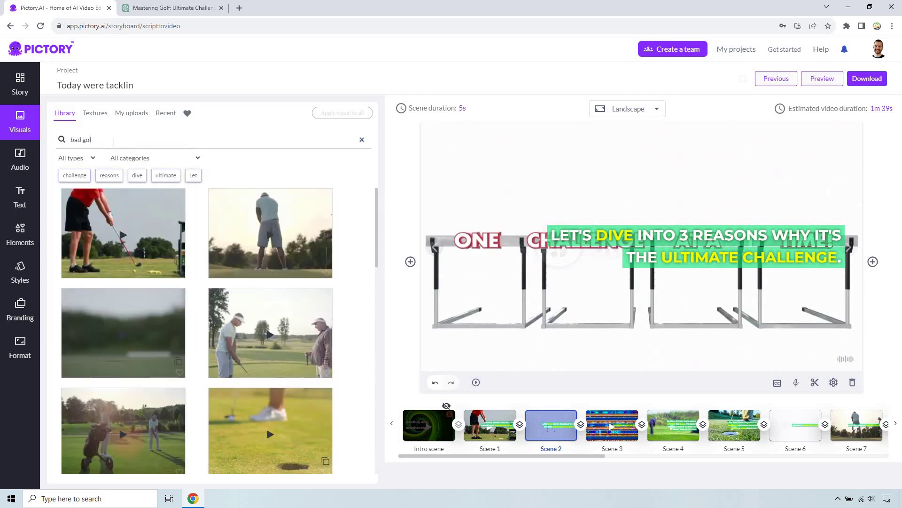
type("t")
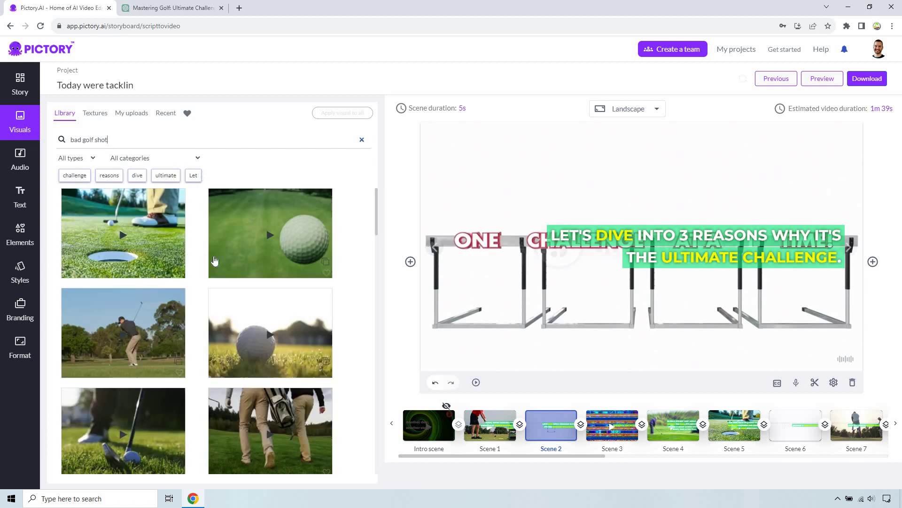
scroll(219, 260, "down", 5)
scroll(219, 261, "down", 5)
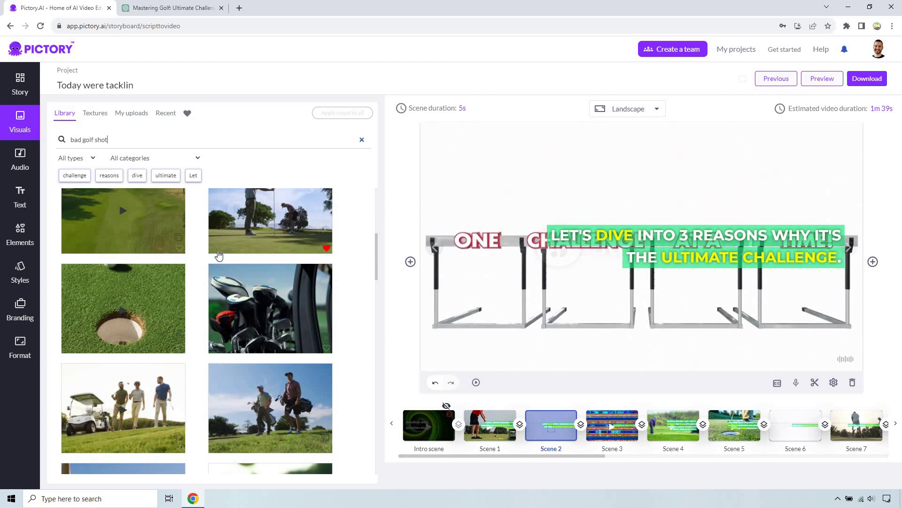
scroll(218, 261, "down", 3)
triple_click(143, 139)
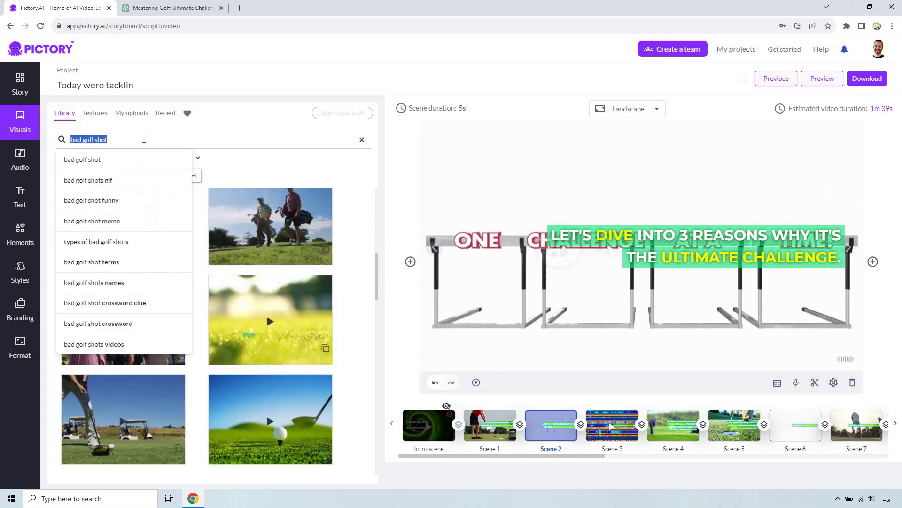
type("thro")
type("f")
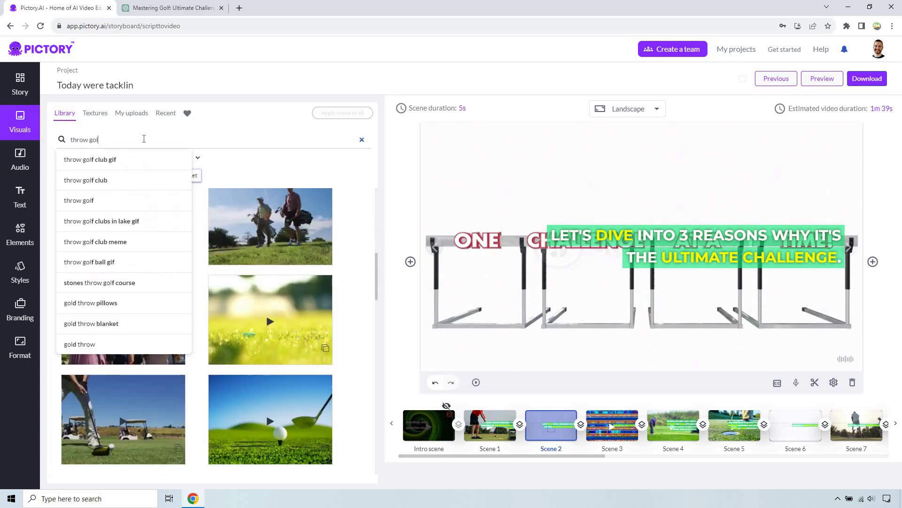
type(" club")
key("Return")
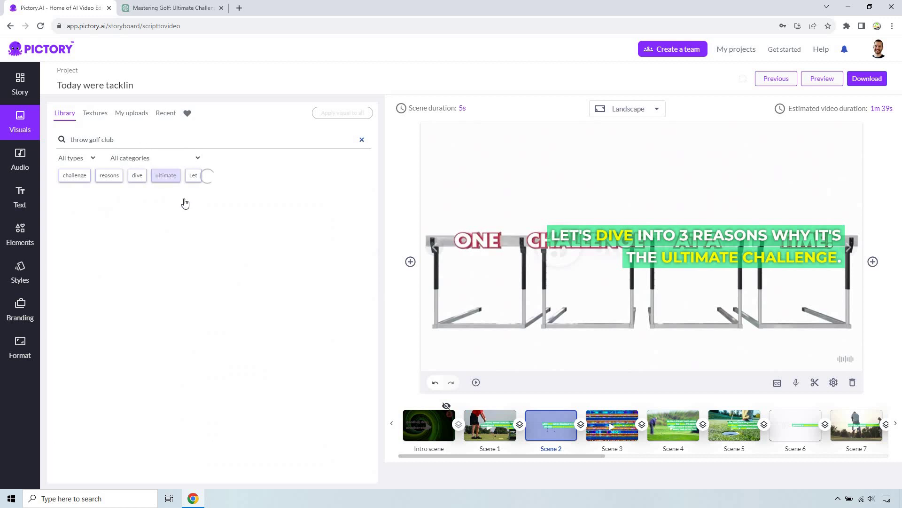
scroll(202, 221, "down", 2)
scroll(200, 230, "down", 3)
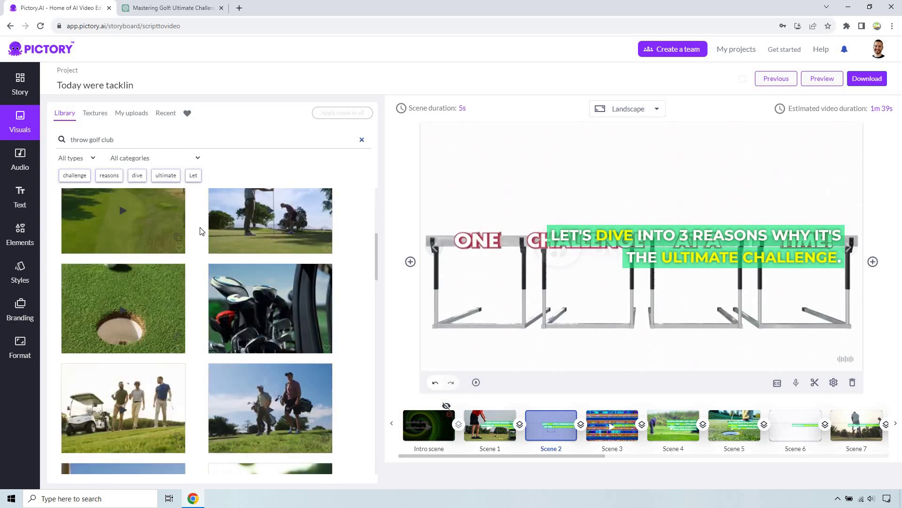
scroll(199, 231, "down", 2)
scroll(199, 231, "down", 2)
scroll(200, 230, "down", 2)
scroll(199, 231, "down", 2)
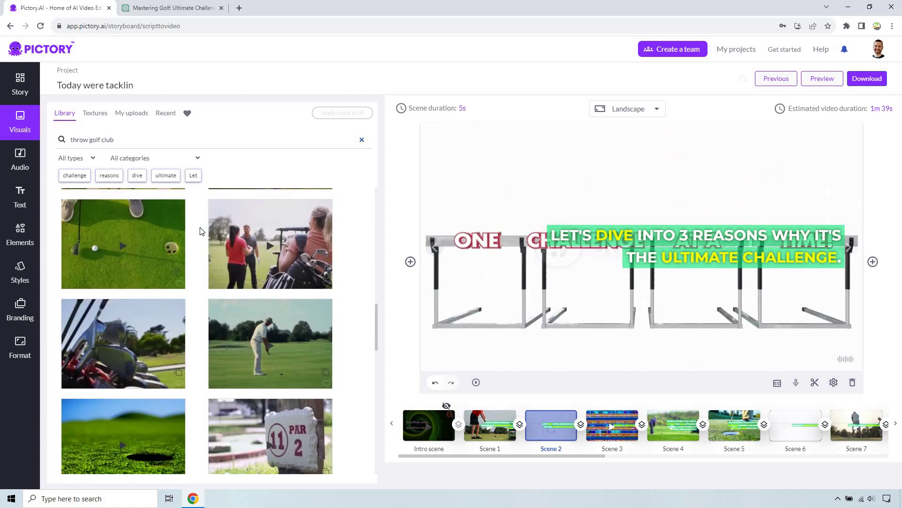
scroll(200, 231, "down", 2)
scroll(201, 231, "down", 2)
scroll(226, 240, "down", 2)
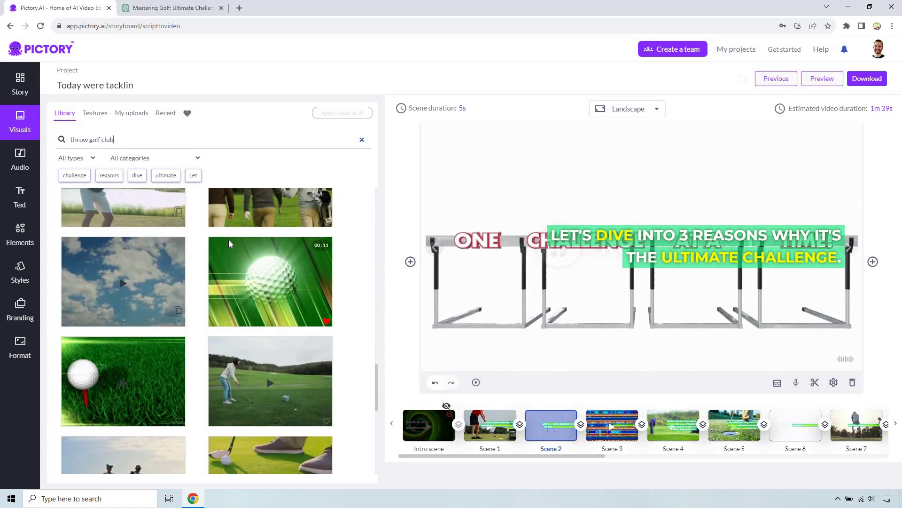
scroll(229, 244, "down", 2)
scroll(228, 243, "down", 2)
scroll(228, 244, "down", 2)
scroll(228, 244, "down", 2)
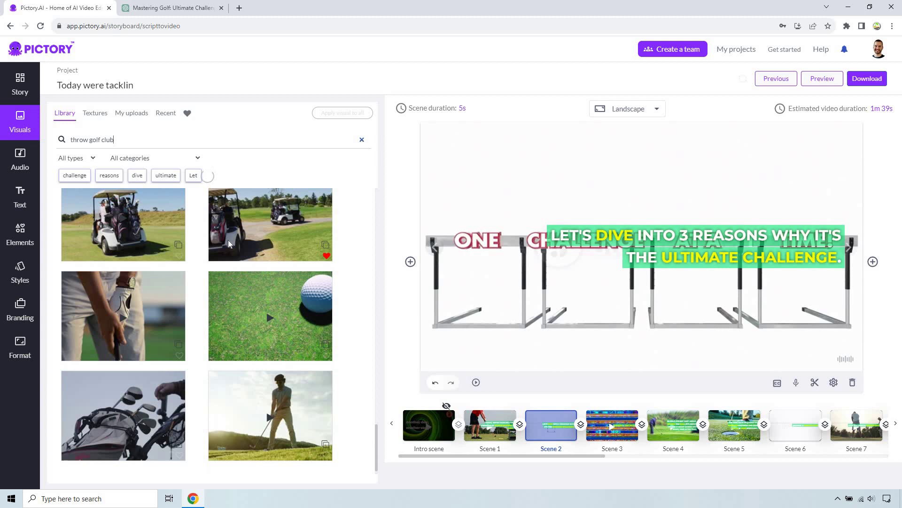
scroll(228, 244, "down", 1)
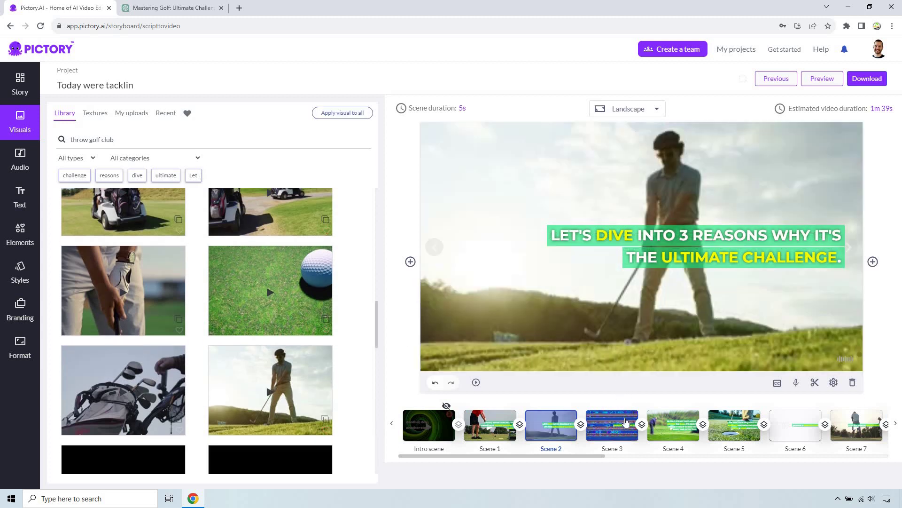
Give Scenes 3 and 4 golf clips from a 'golf aim' search
left_click(625, 422)
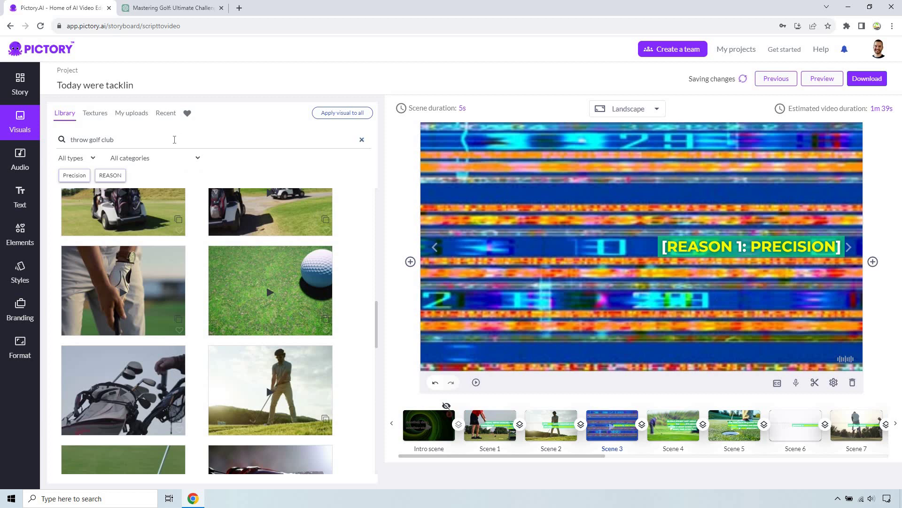
triple_click(224, 145)
type("go")
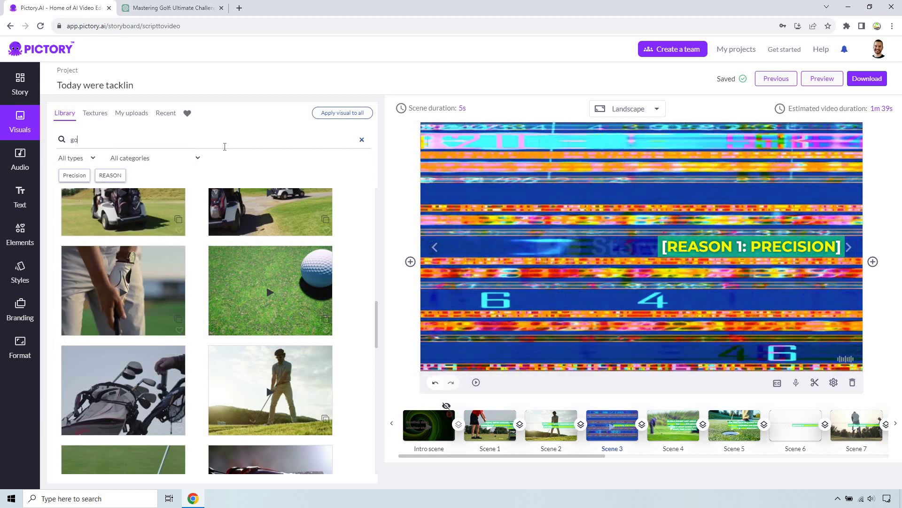
type("lf aim")
key("Return")
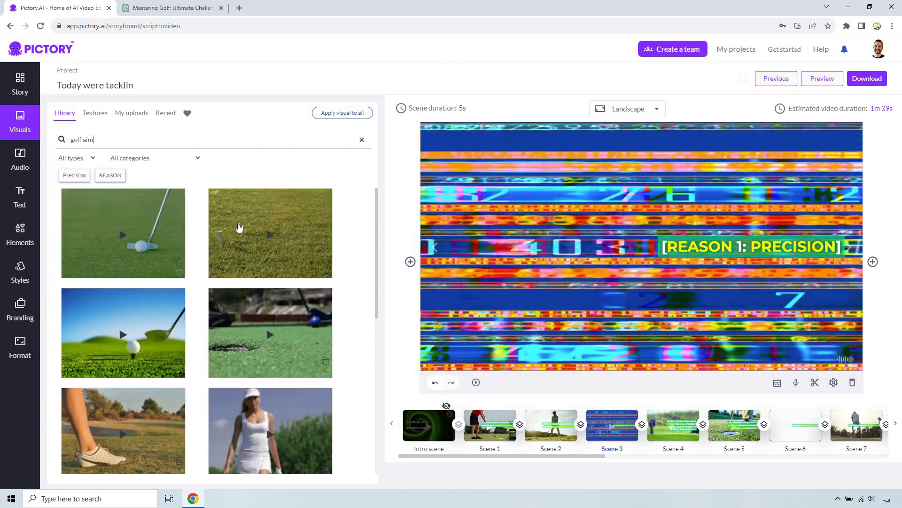
scroll(173, 247, "down", 1)
scroll(150, 287, "down", 2)
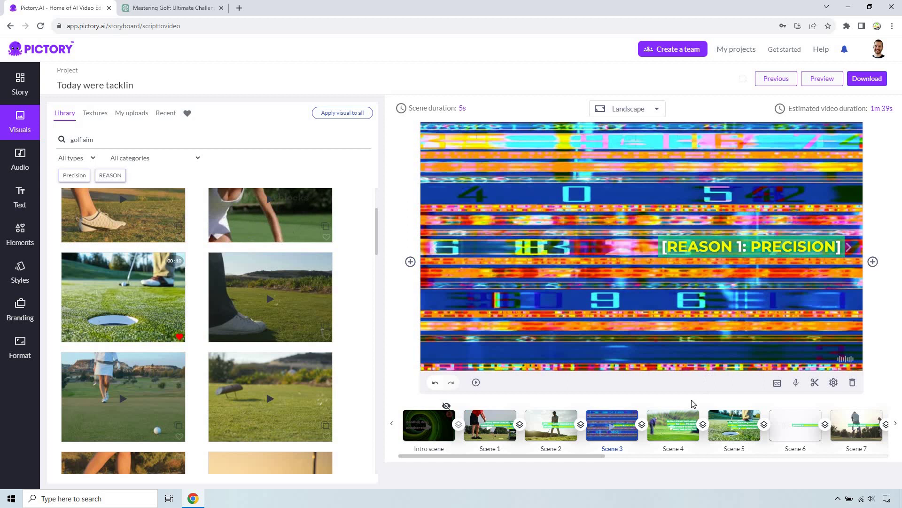
left_click(683, 421)
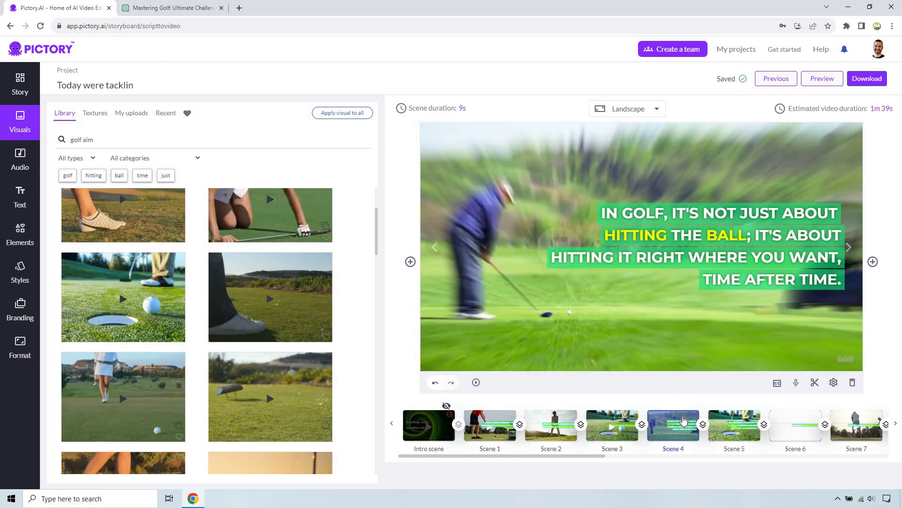
mouse_move(271, 215)
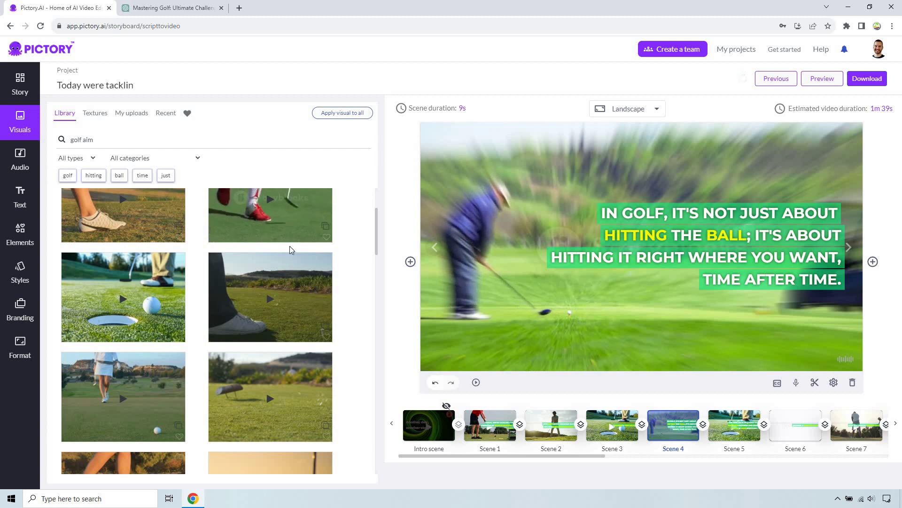
scroll(284, 263, "down", 2)
scroll(284, 263, "down", 2)
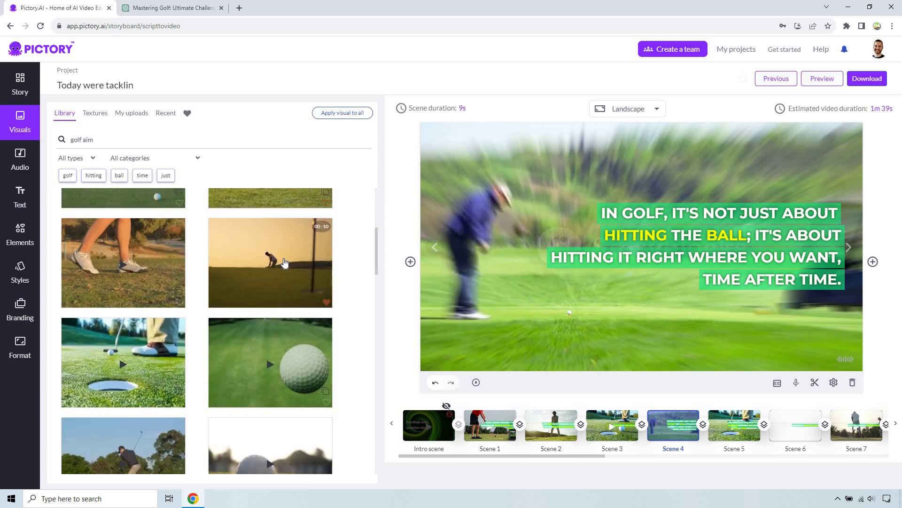
scroll(283, 263, "down", 2)
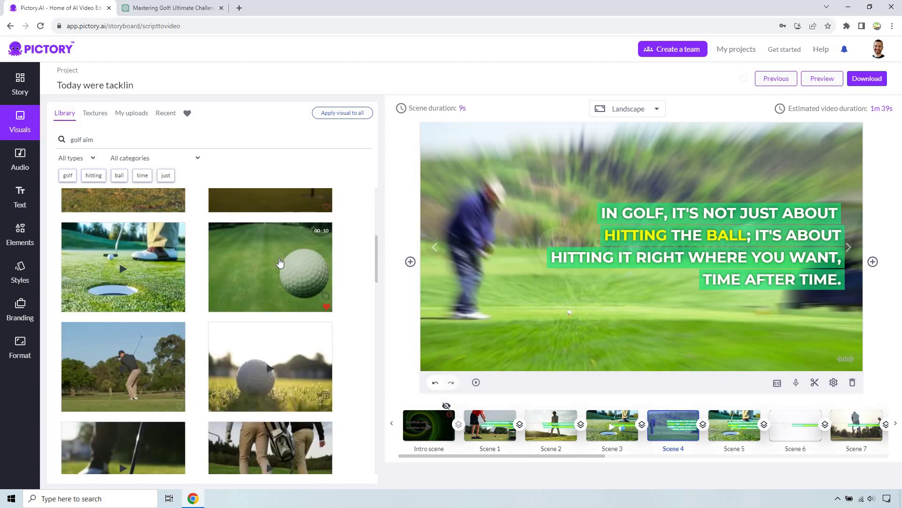
scroll(268, 254, "down", 2)
scroll(198, 235, "down", 1)
scroll(161, 226, "down", 1)
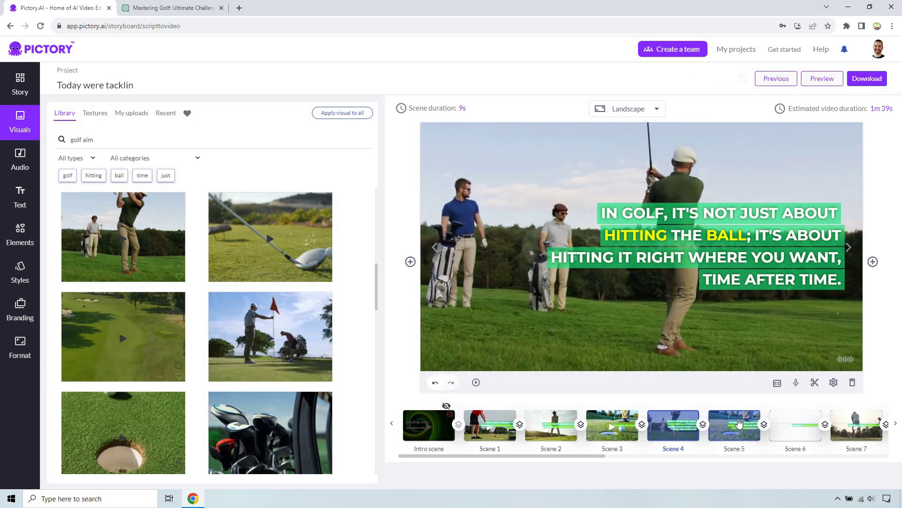
Give Scene 6 an older-golfer clip from a 'golf think' search, then review Scenes 7–8
left_click(738, 423)
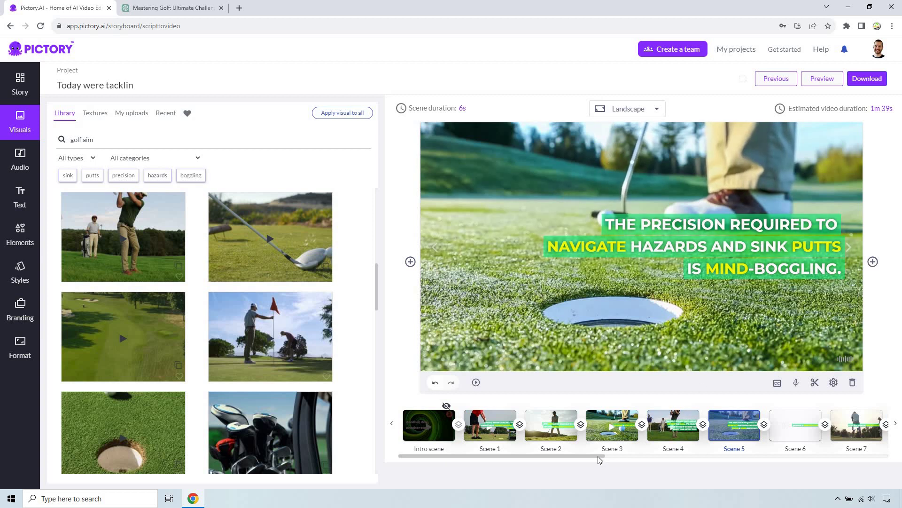
left_click_drag(599, 459, 641, 458)
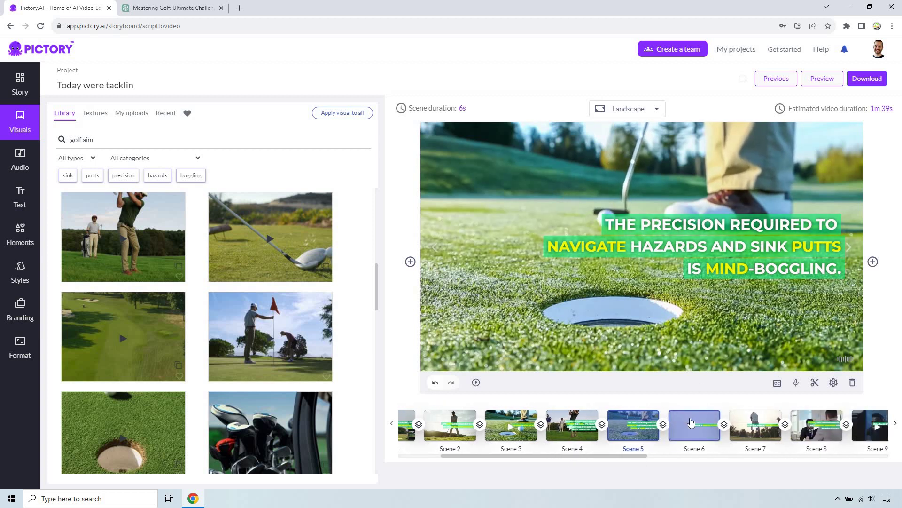
left_click(692, 423)
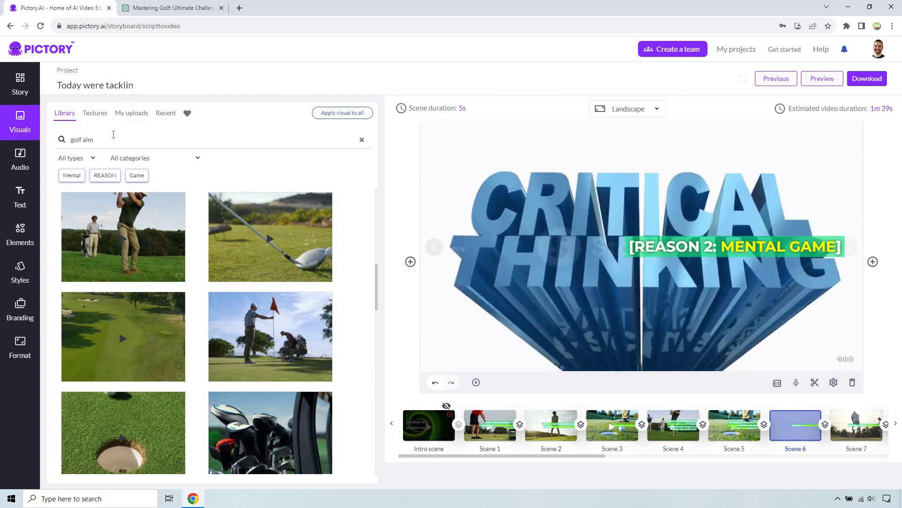
double_click(86, 139)
type("think")
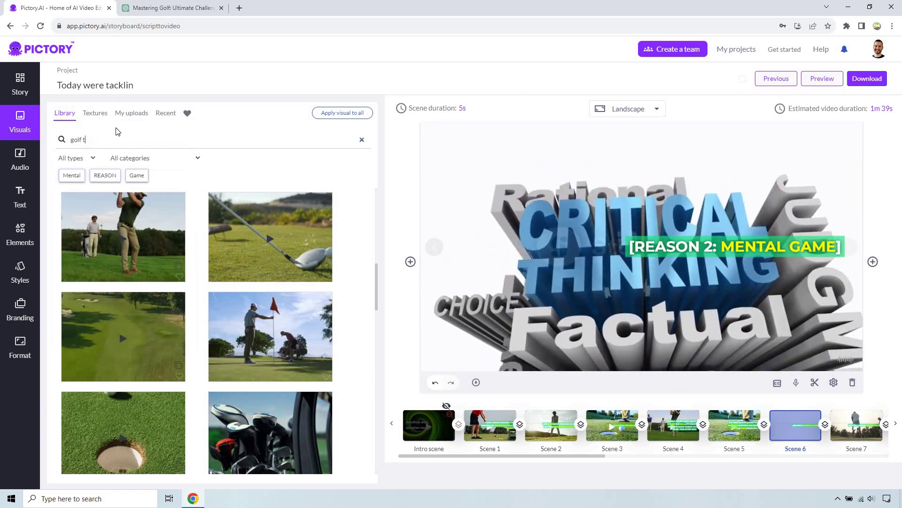
key("Return")
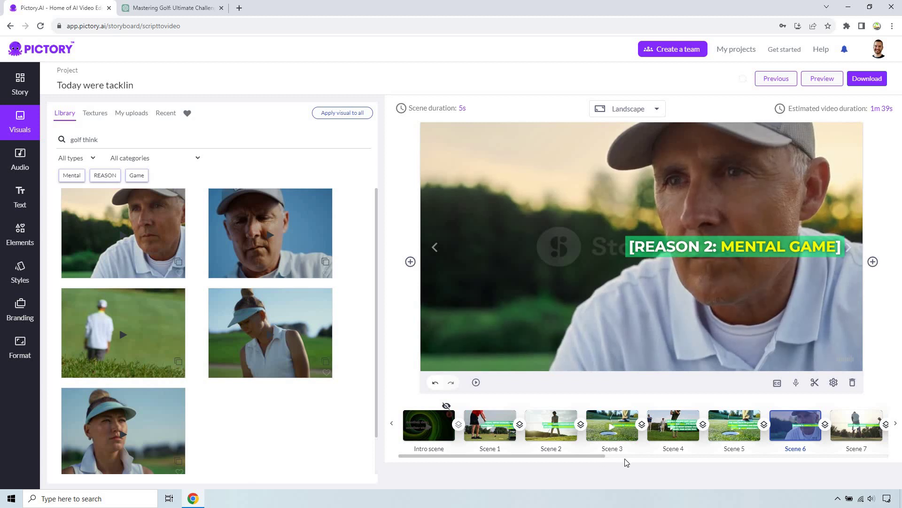
scroll(675, 459, "right", 3)
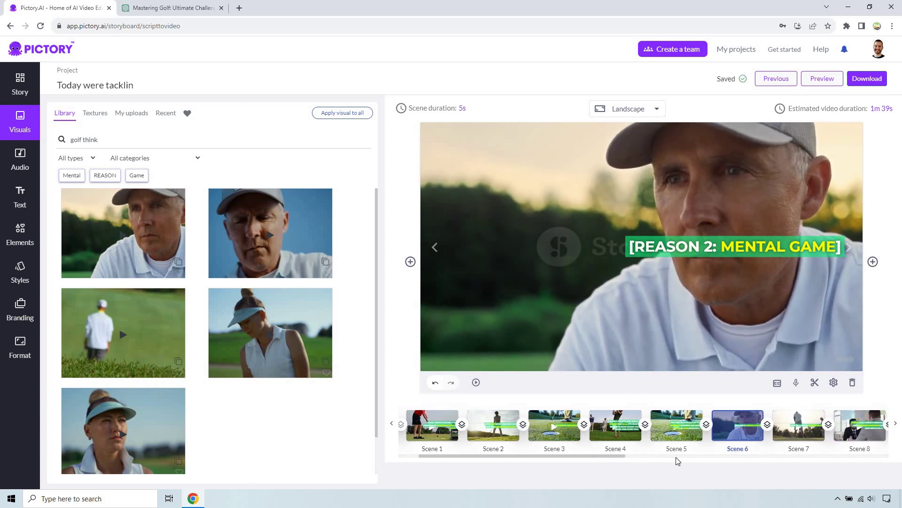
left_click(680, 419)
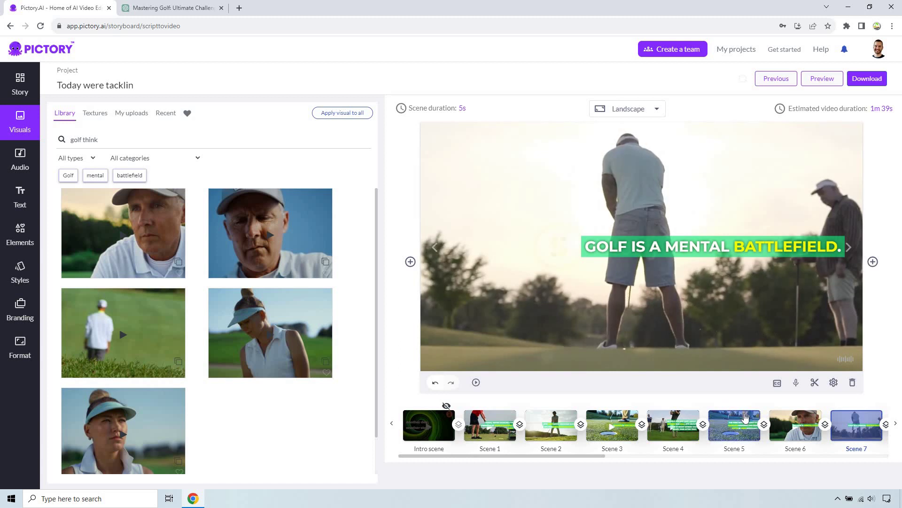
left_click(895, 423)
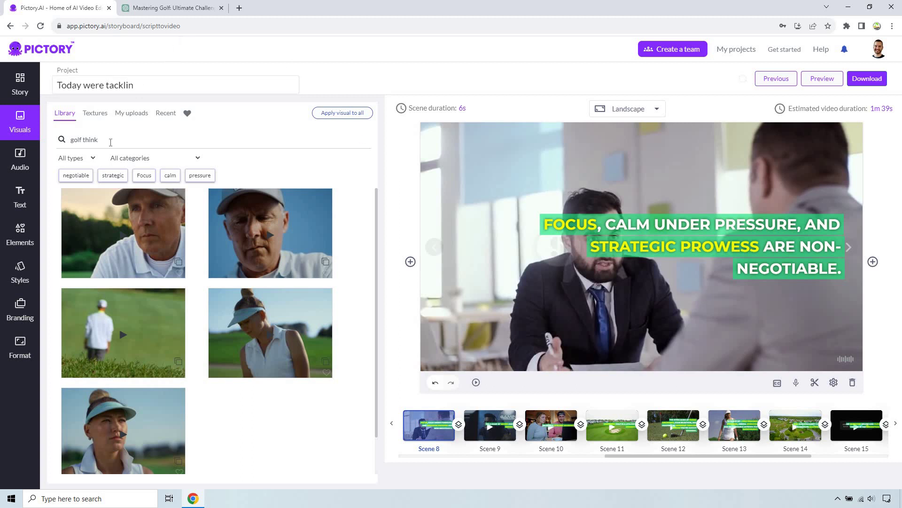
Give Scene 8 the visor golfer clip and Scene 9 a clip from a 'golf putt' search
left_click(117, 136)
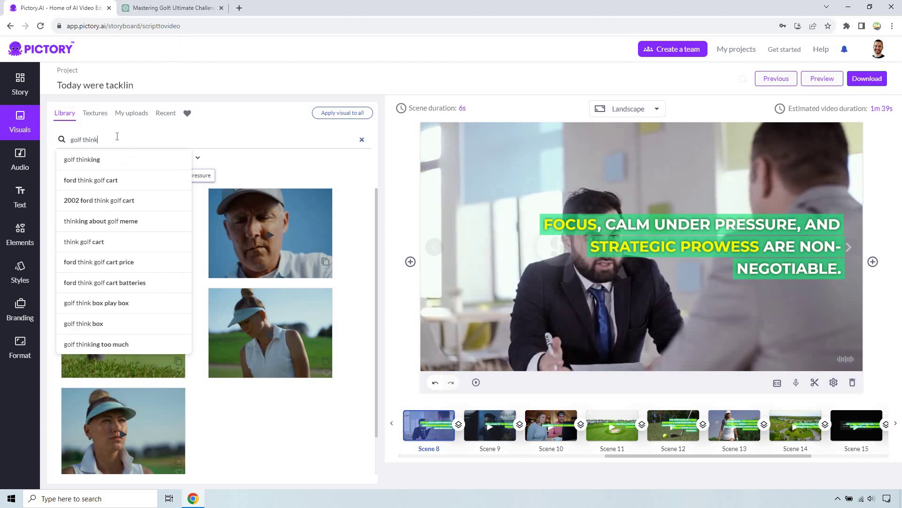
left_click(154, 425)
mouse_move(123, 430)
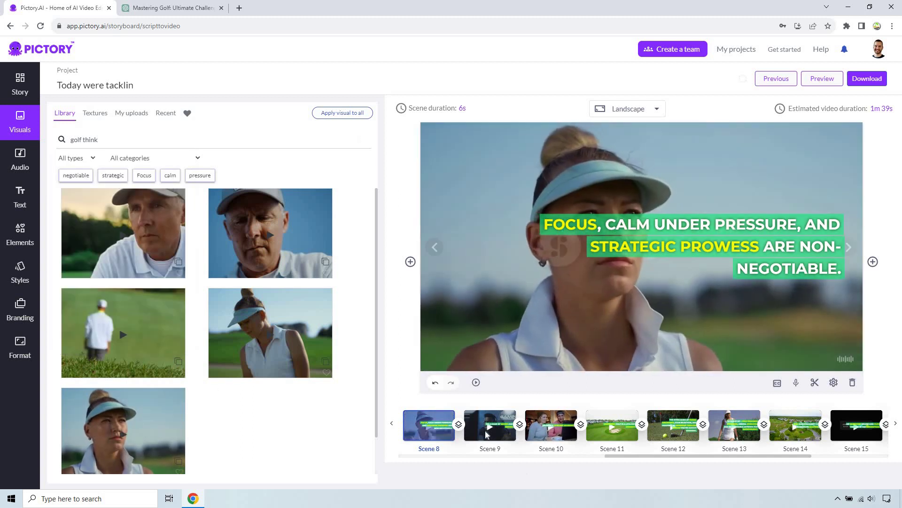
left_click(497, 428)
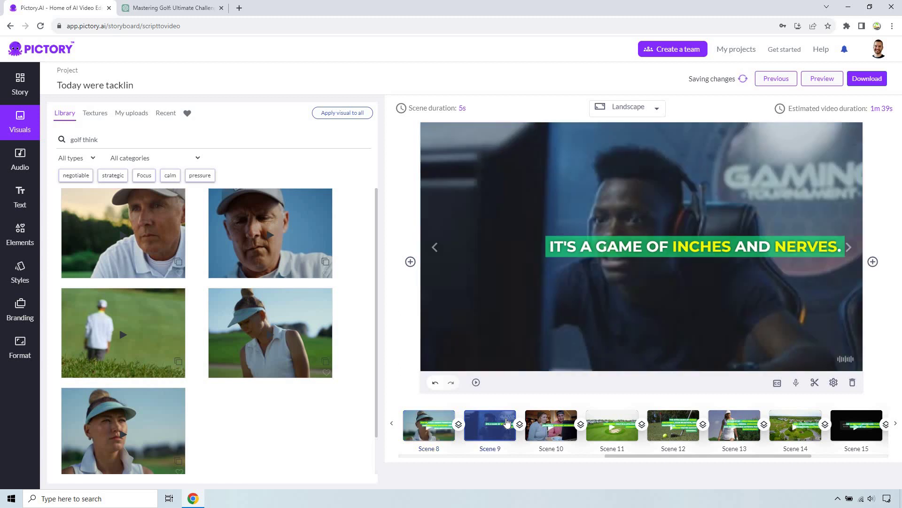
left_click(134, 137)
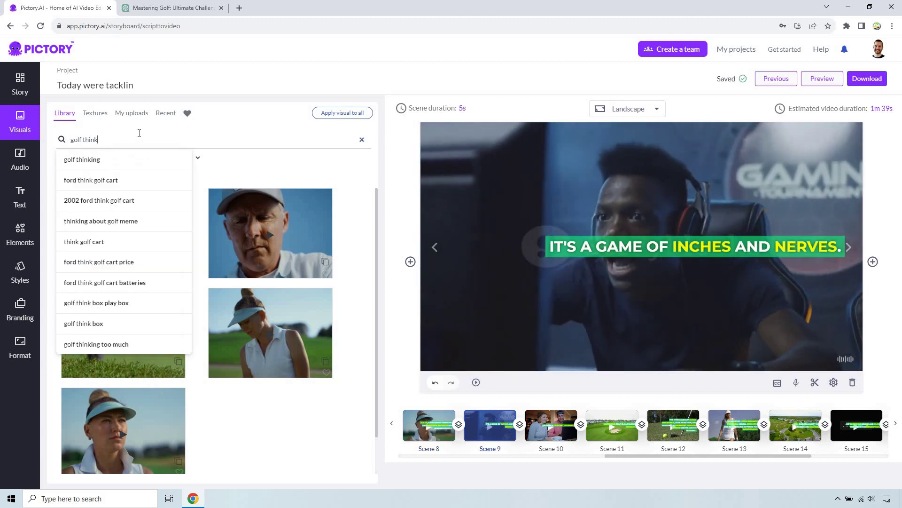
double_click(139, 132)
type("putt")
key("Return")
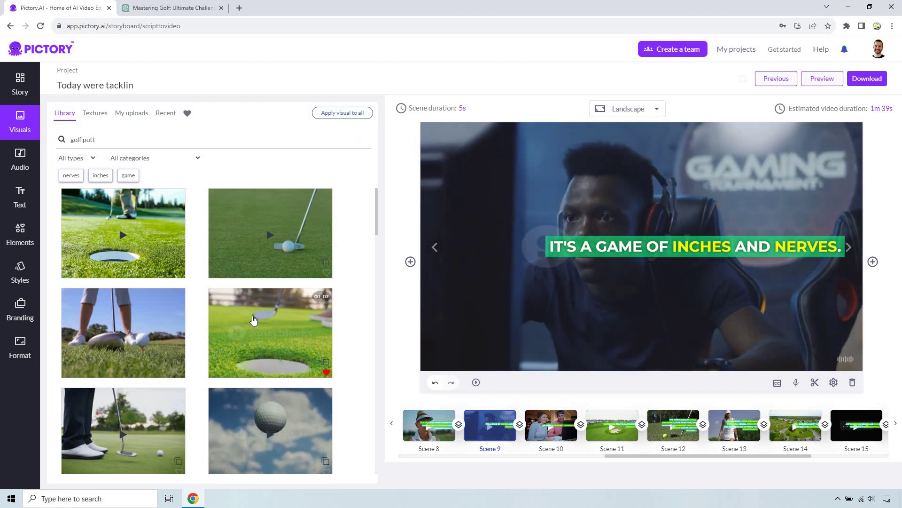
left_click(254, 321)
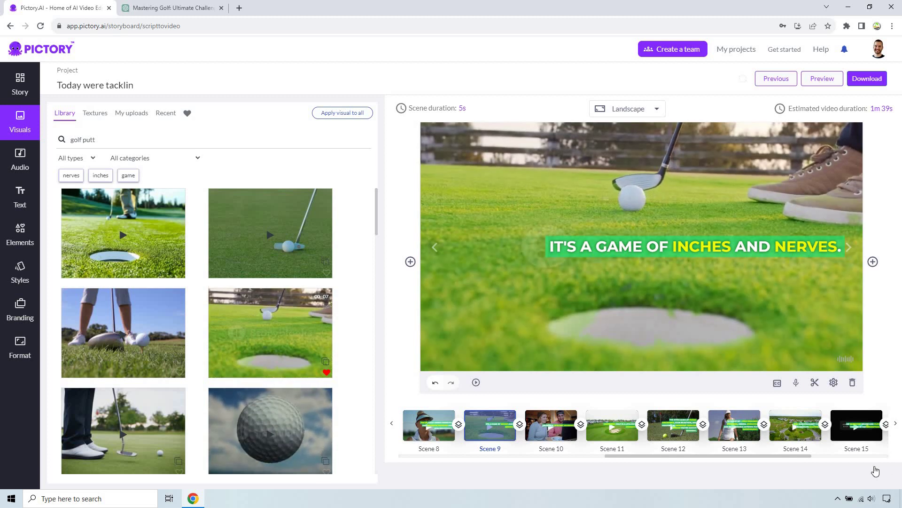
left_click(571, 439)
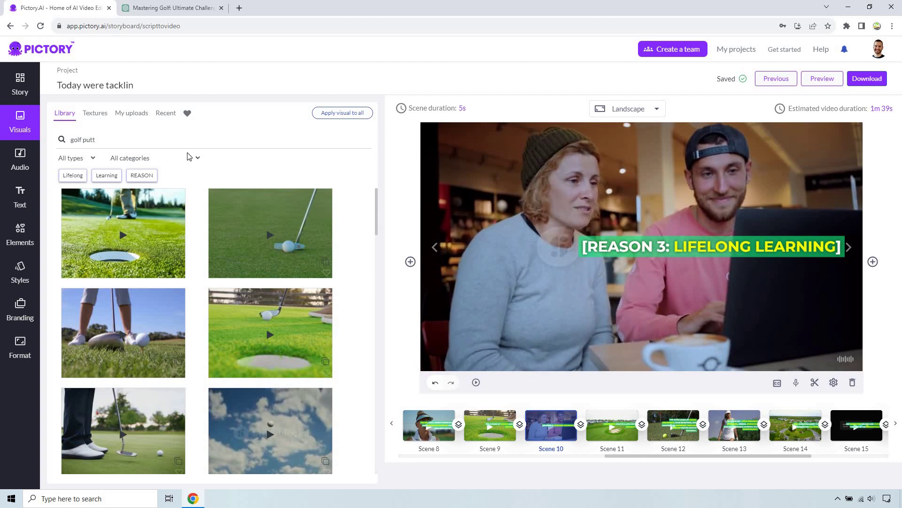
Search plain 'golf' and drag the walking golfers clip onto Scene 10
double_click(149, 137)
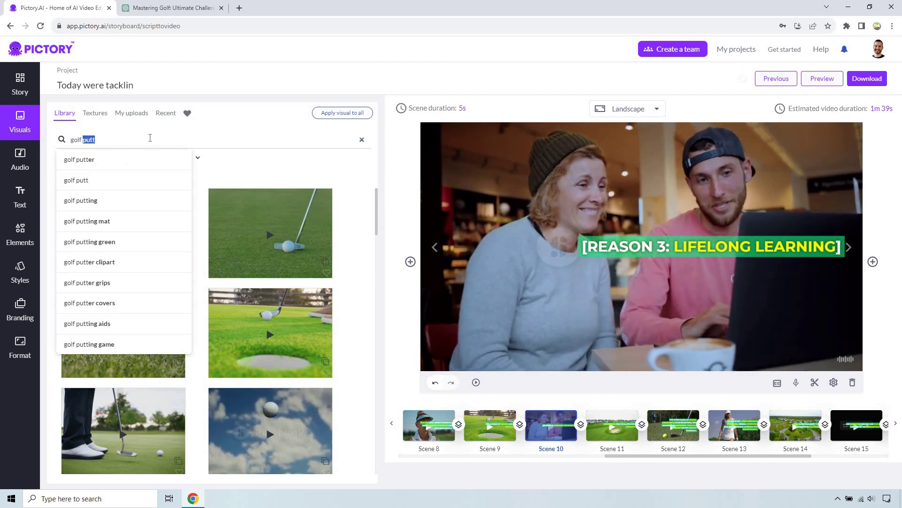
key("BackSpace")
key("Return")
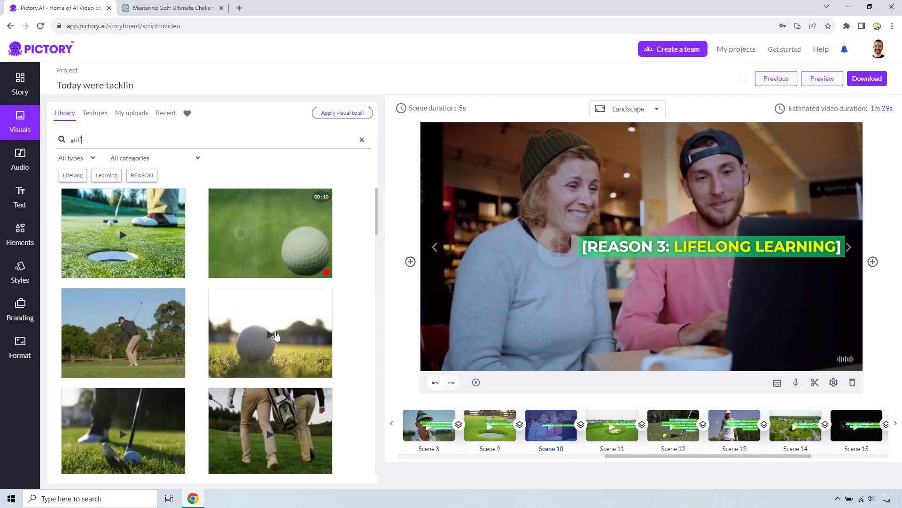
scroll(275, 336, "down", 1)
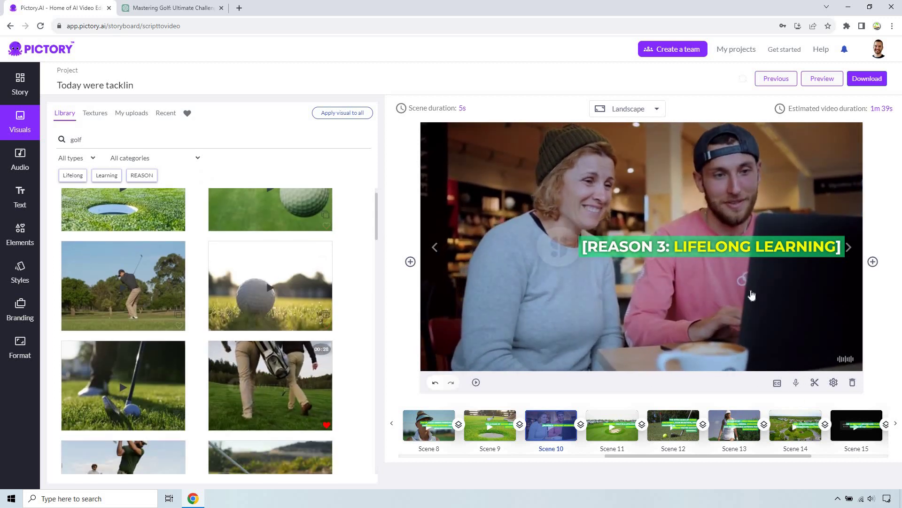
left_click_drag(750, 294, 638, 412)
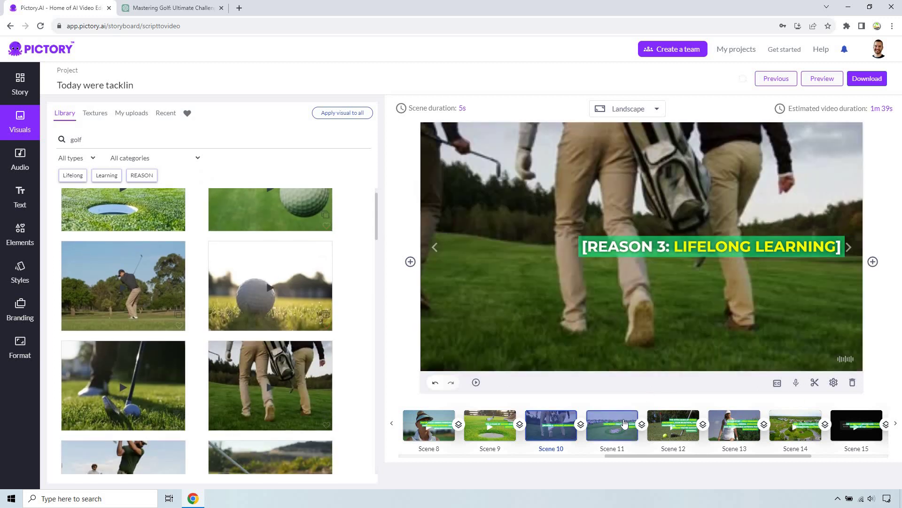
Review the visuals of Scenes 11, 12, 14 and 15
left_click(631, 421)
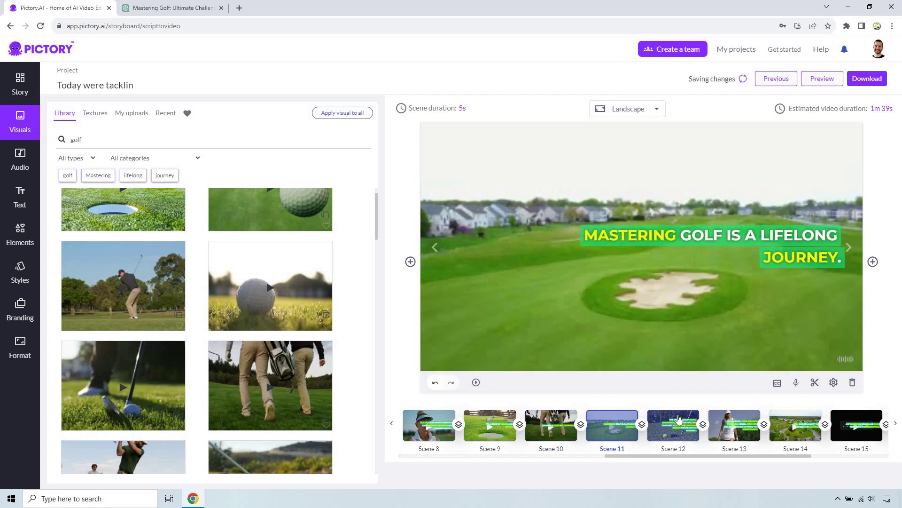
left_click(680, 422)
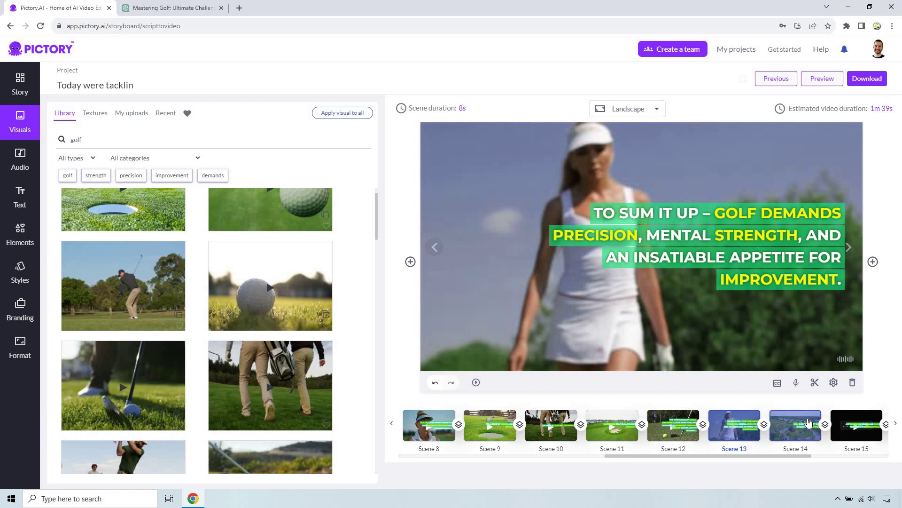
left_click(801, 457)
scroll(837, 459, "right", 2)
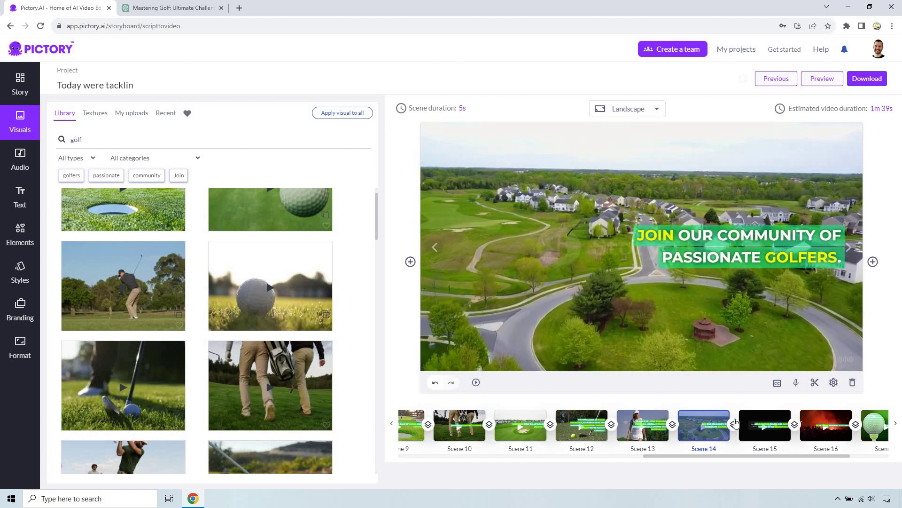
left_click(768, 423)
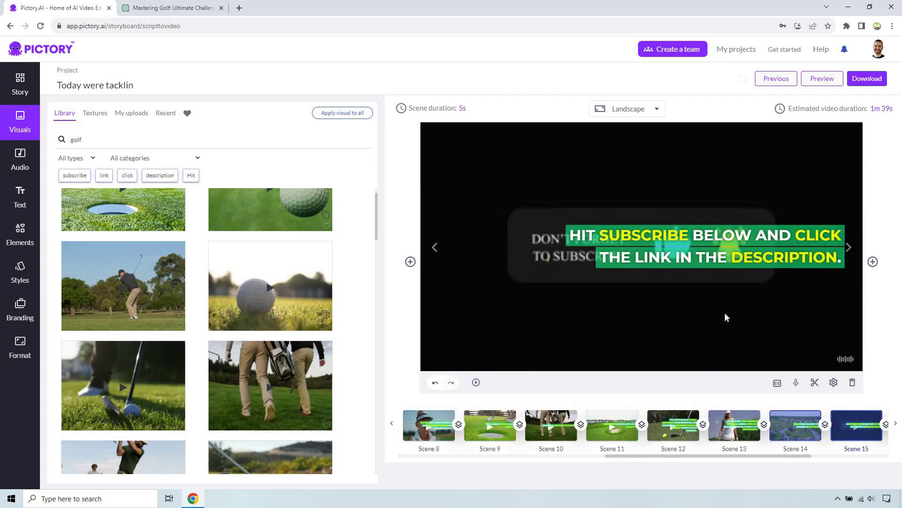
Give Scene 15 the golf ball in grass clip
left_click(158, 137)
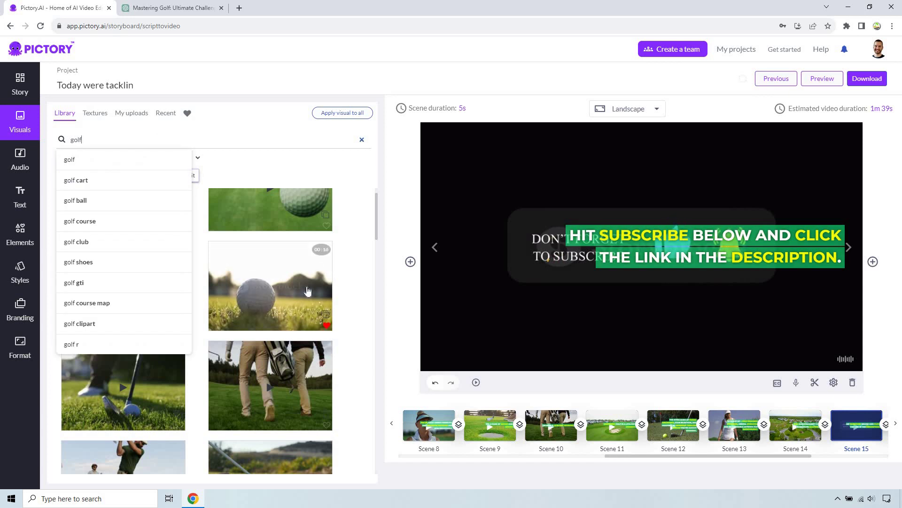
left_click(308, 292)
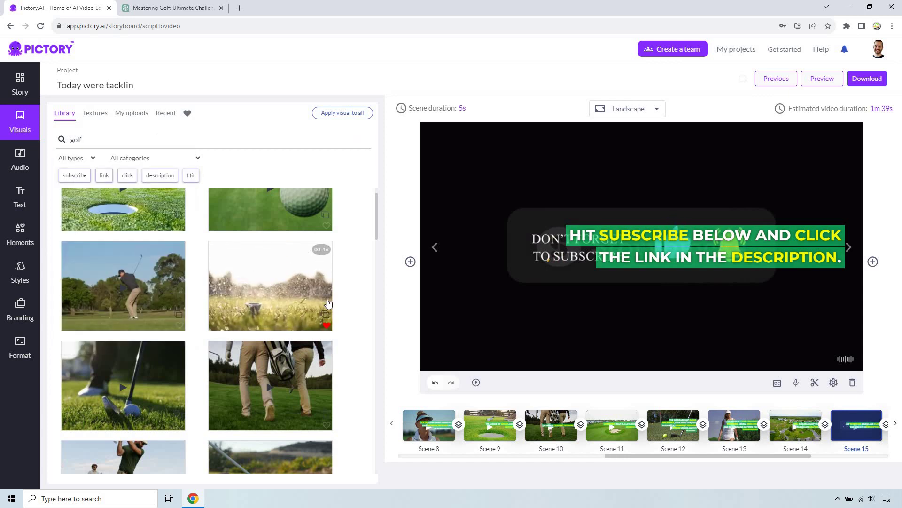
left_click(327, 303)
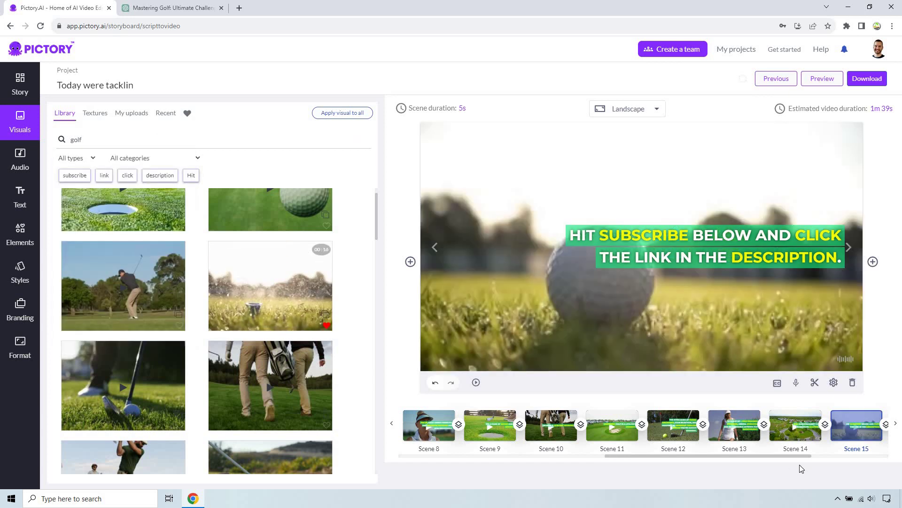
Swap Scene 16 to the golfers-beside-a-cart clip and Scene 17 to the hole clip
left_click(895, 424)
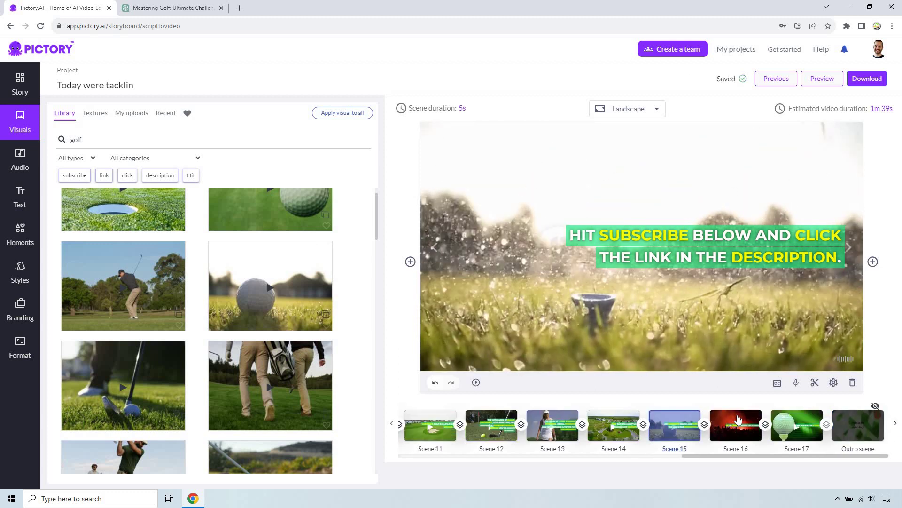
left_click(738, 420)
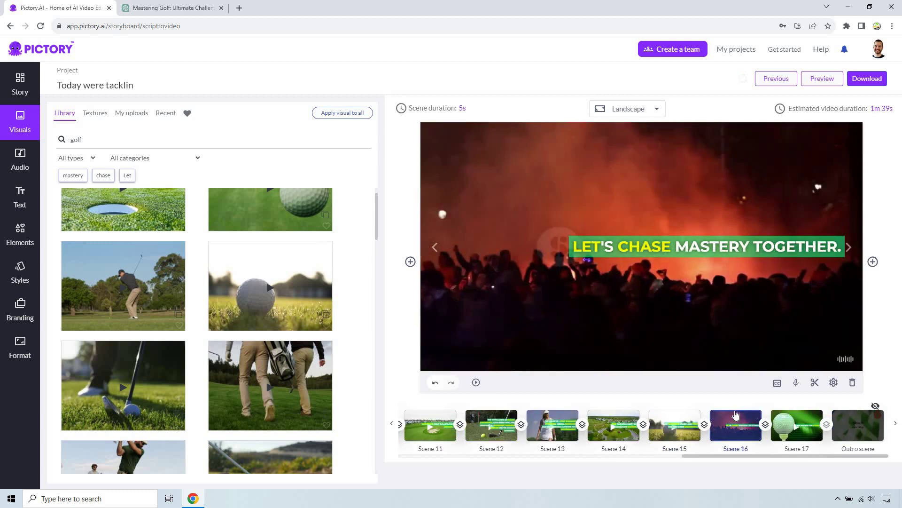
left_click(244, 312)
scroll(243, 312, "down", 3)
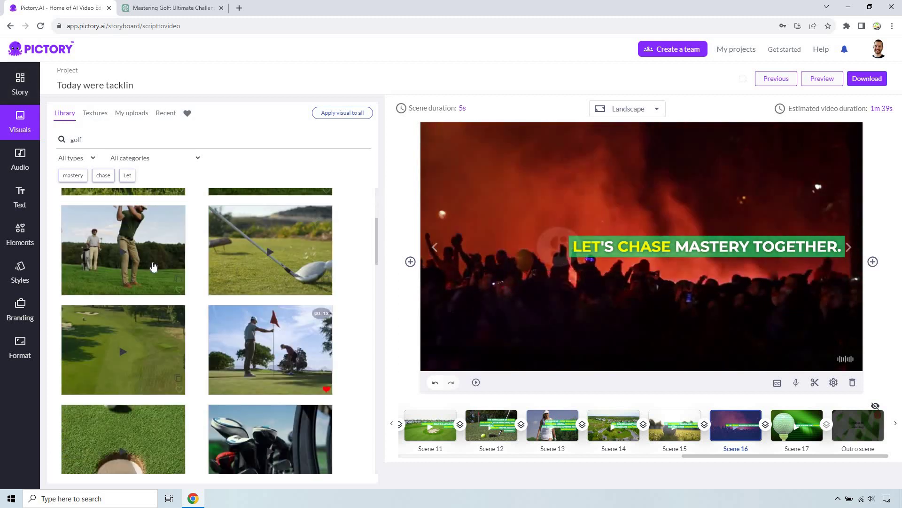
scroll(196, 302, "down", 1)
mouse_move(123, 360)
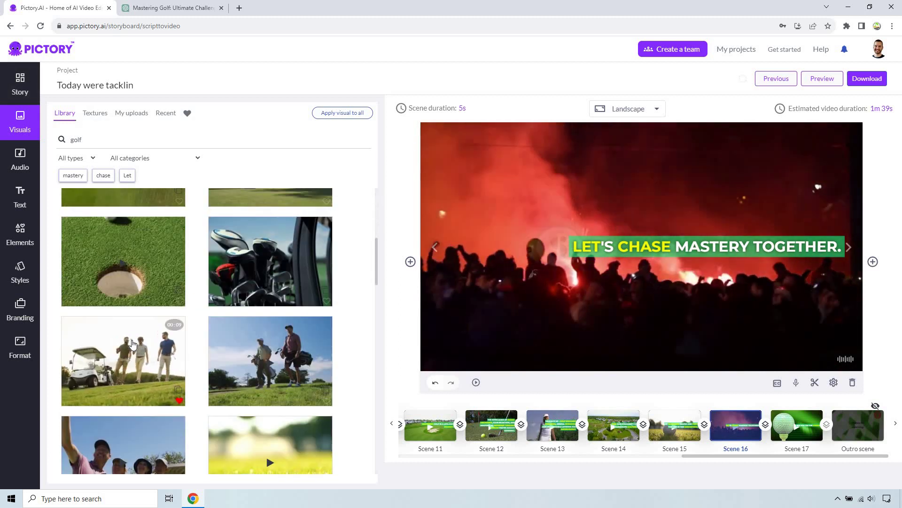
left_click(133, 345)
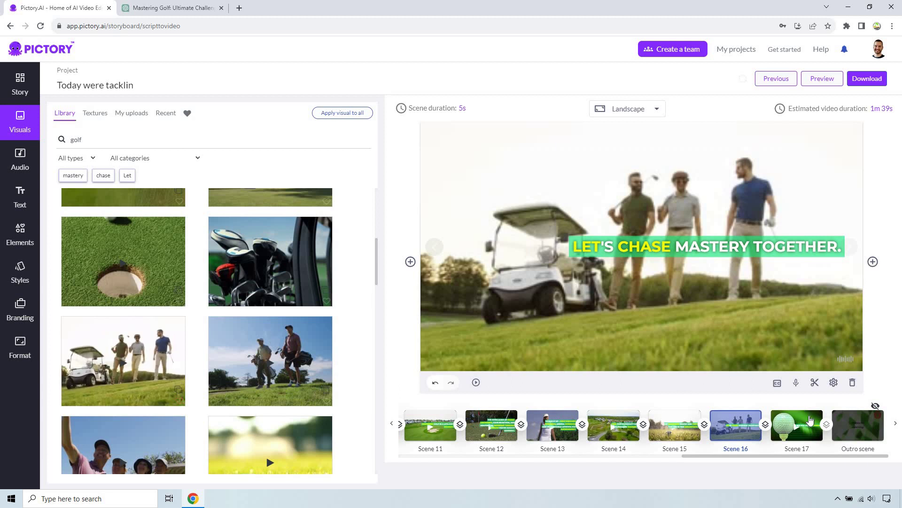
left_click(801, 423)
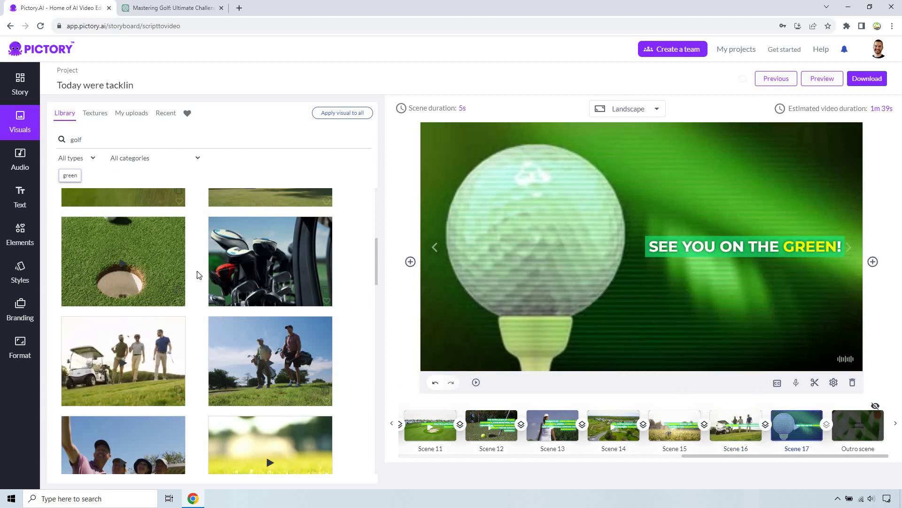
mouse_move(123, 261)
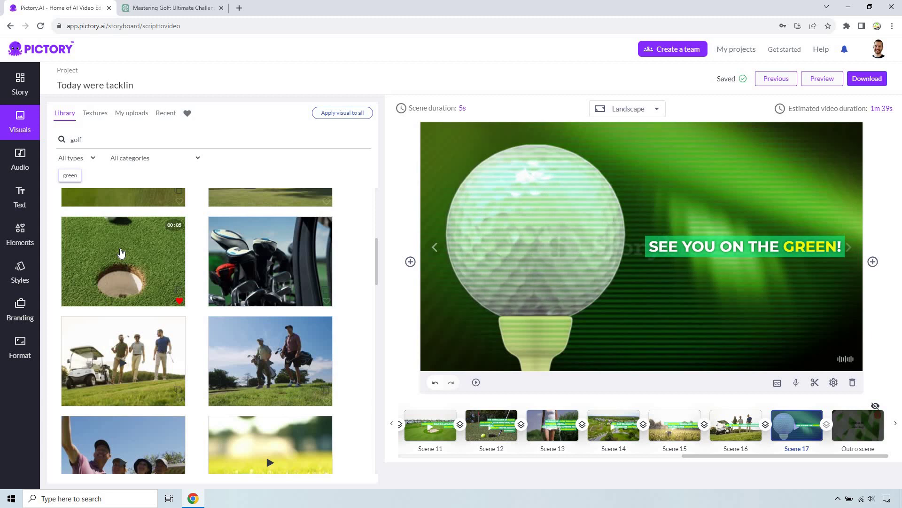
left_click(121, 253)
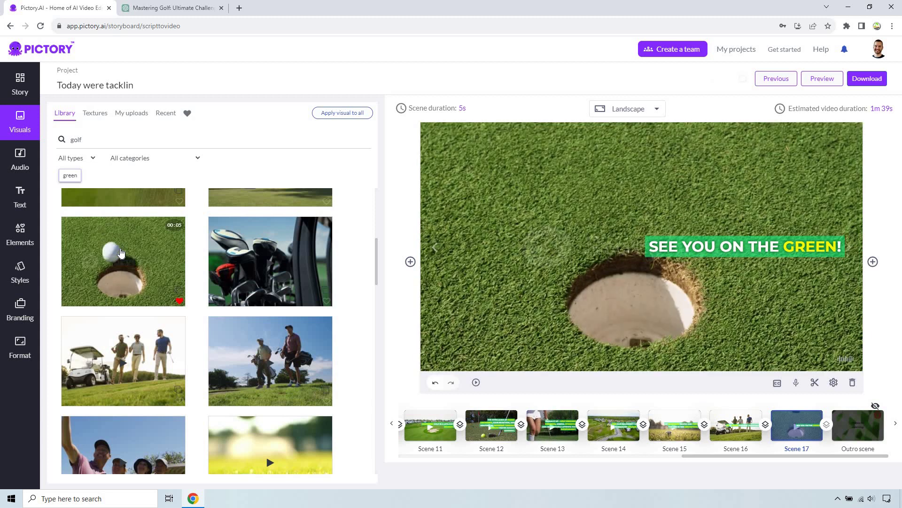